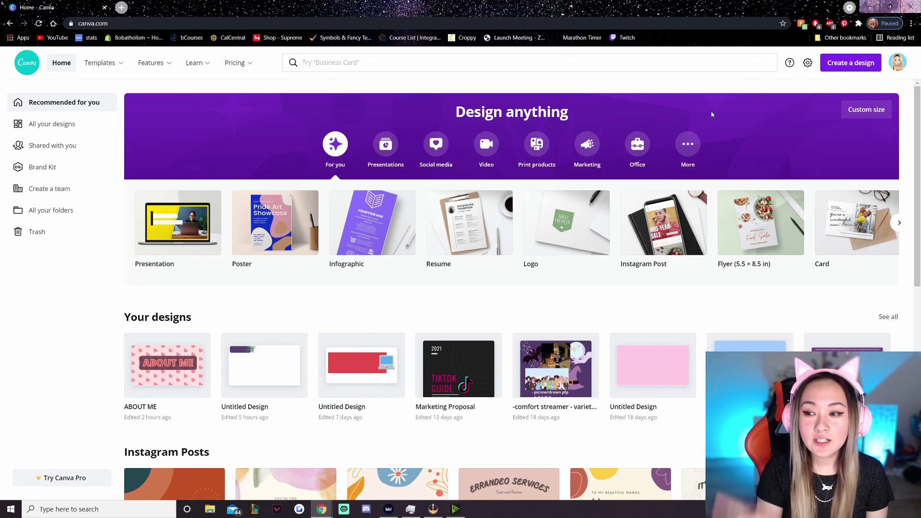
Step: Start a custom-size design 1920 px wide and 1080 px high
click(868, 65)
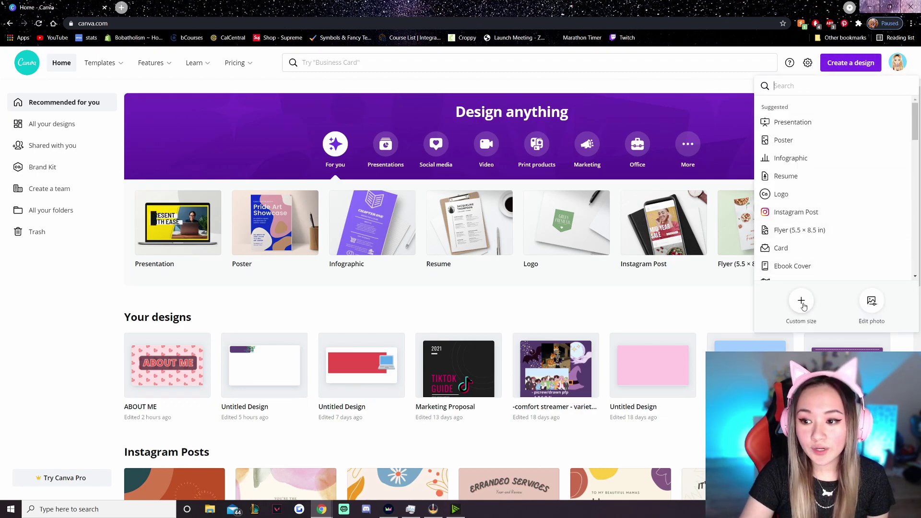
click(801, 302)
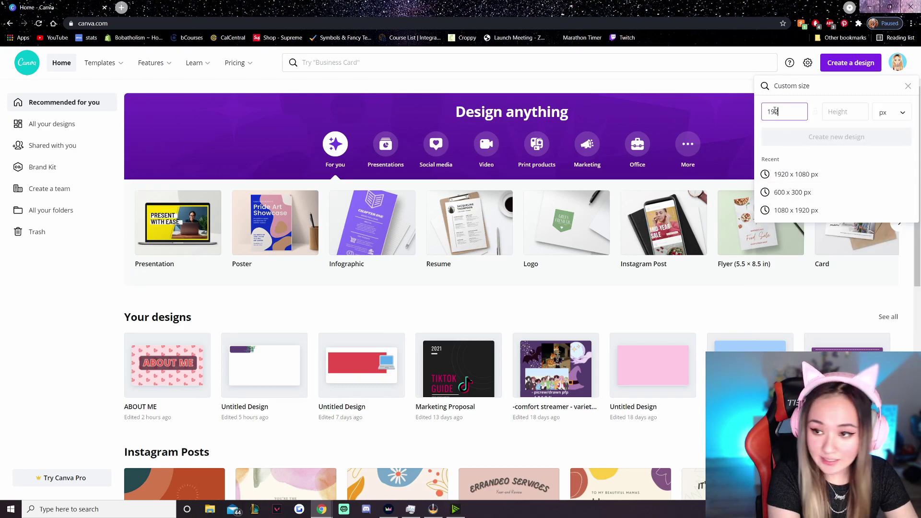
key(Tab)
text(1080)
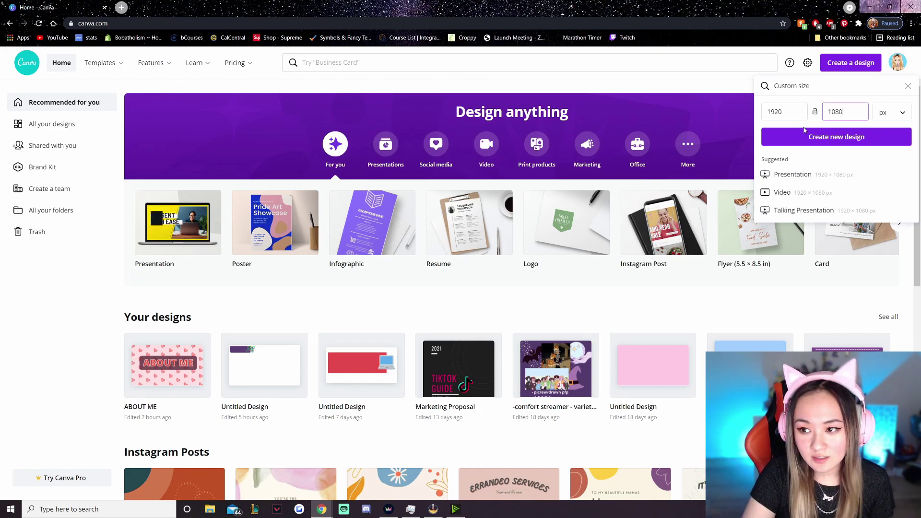
click(824, 139)
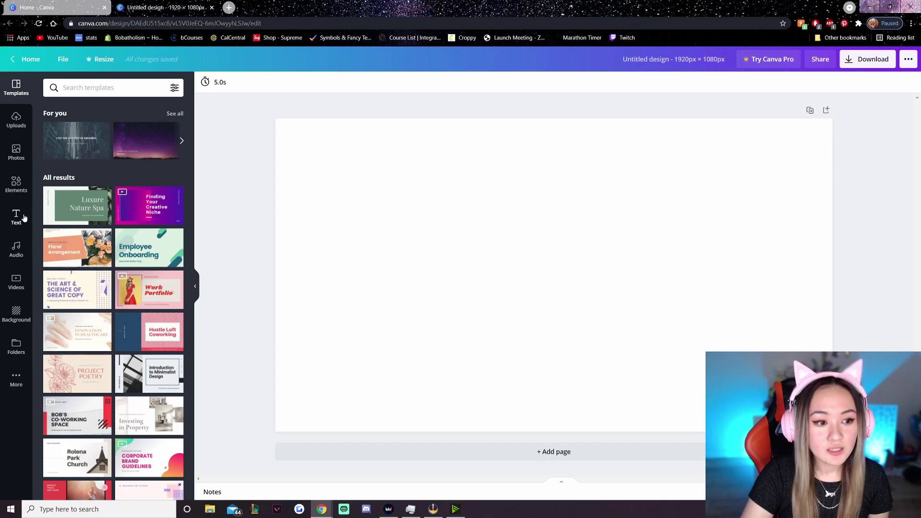
Step: Show all basic shapes in Elements, then add a test triangle and delete it
click(17, 184)
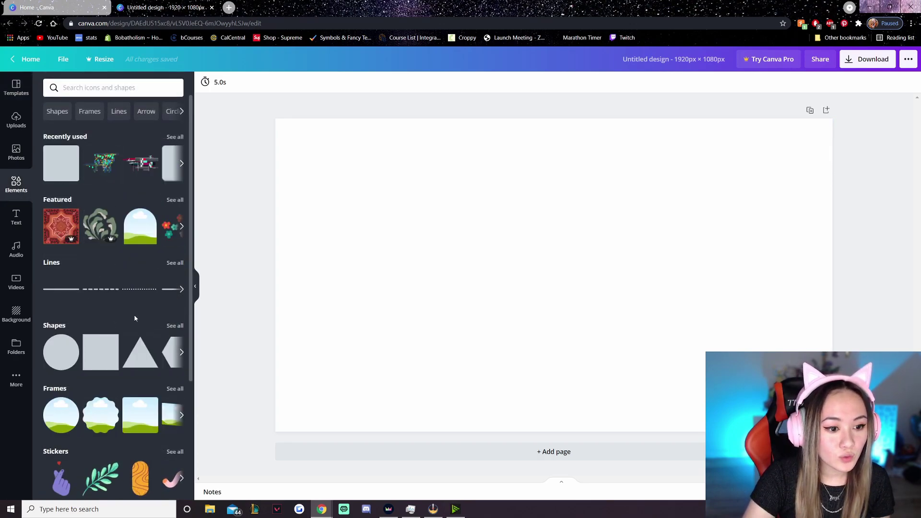
click(174, 325)
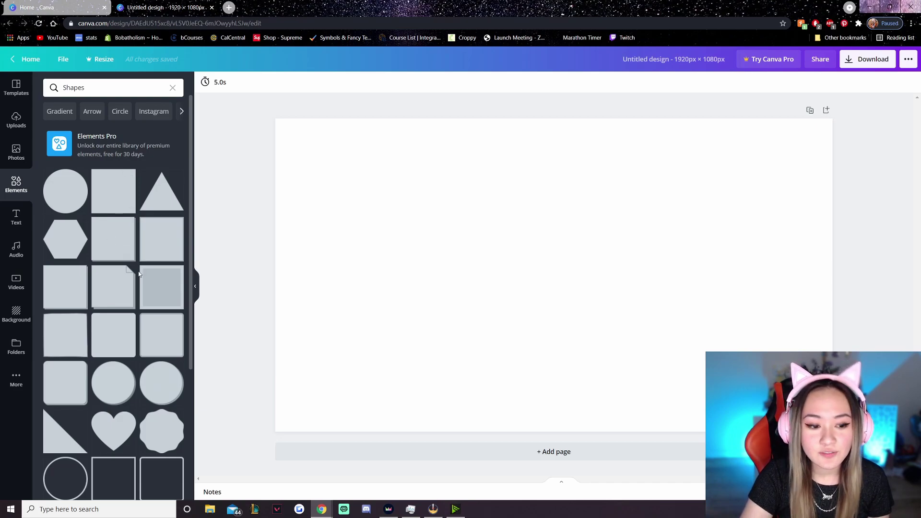
click(166, 196)
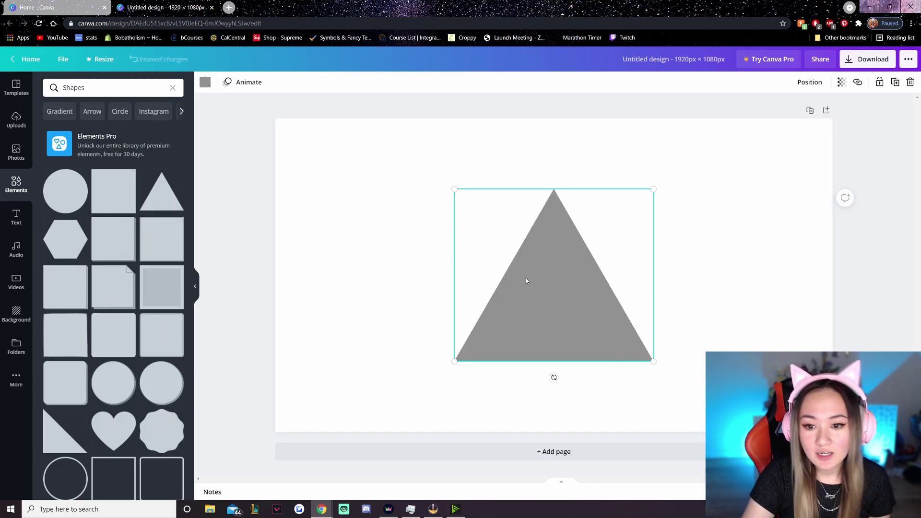
drag(545, 293, 434, 239)
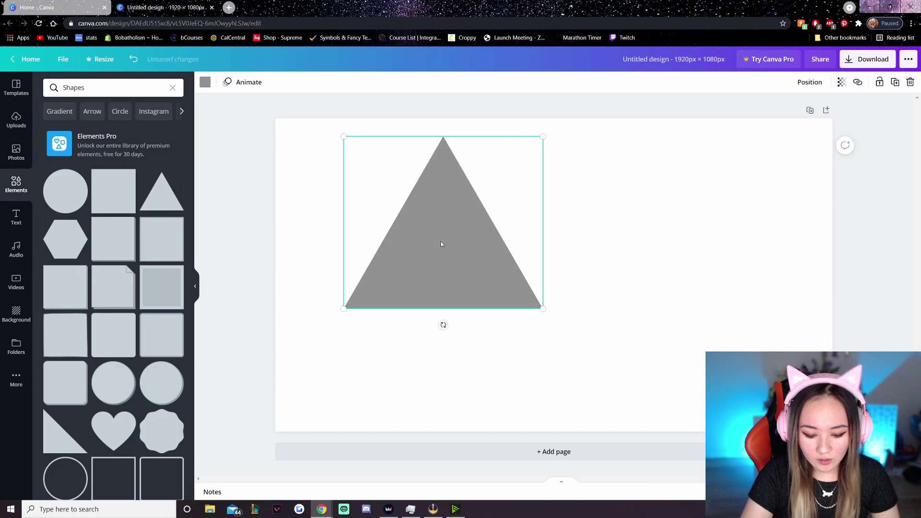
key(Delete)
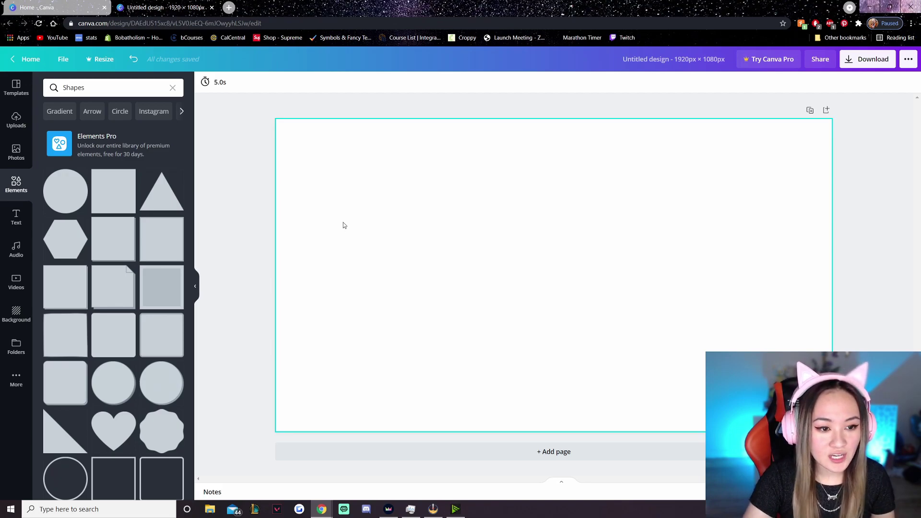
Step: Add a square and resize it into a tall grey rectangle at the page's upper left
click(113, 191)
drag(531, 274, 377, 253)
mouse_move(481, 252)
mouse_down()
mouse_move(428, 249)
mouse_move(507, 246)
mouse_move(482, 247)
mouse_move(490, 246)
mouse_up()
drag(401, 353, 397, 399)
drag(491, 169, 407, 255)
drag(371, 328, 371, 246)
click(248, 231)
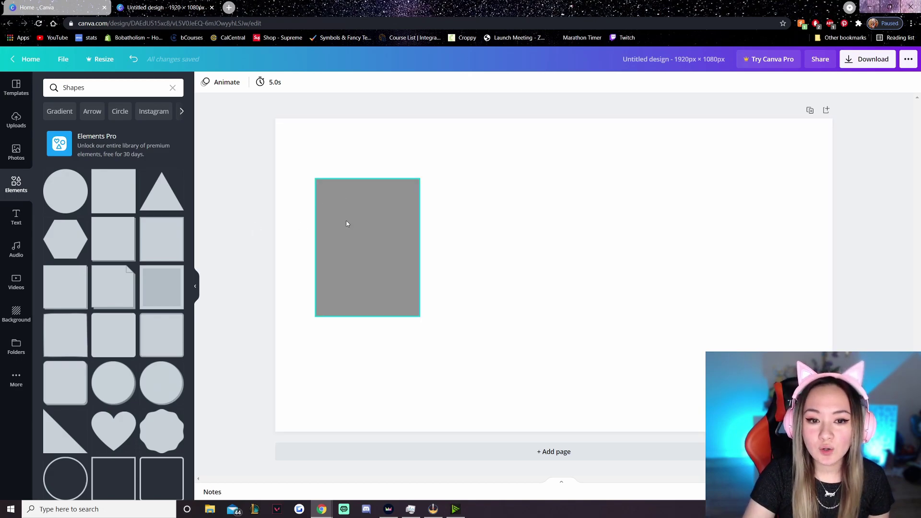
mouse_move(361, 225)
mouse_down()
mouse_move(444, 218)
mouse_move(367, 241)
mouse_move(362, 230)
mouse_up()
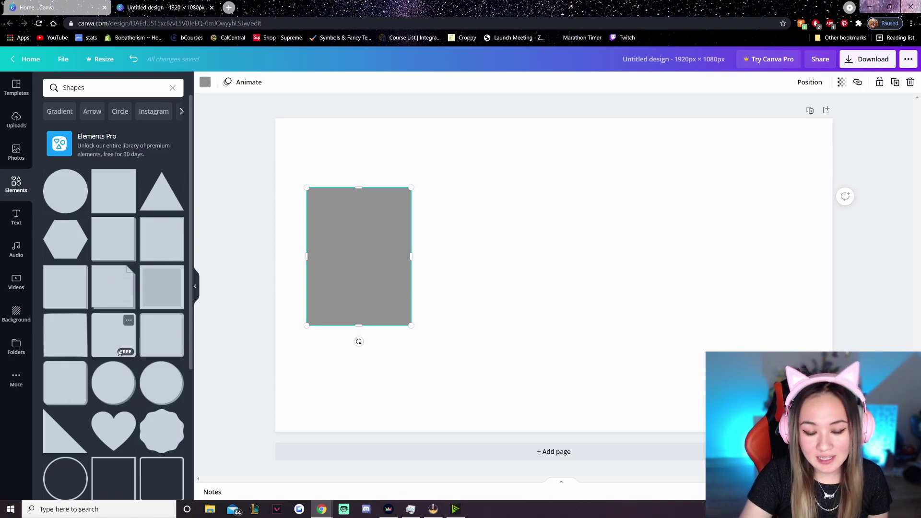
scroll(96, 379, down, 3)
scroll(110, 372, up, 3)
scroll(111, 372, down, 4)
click(163, 346)
drag(520, 289, 477, 253)
click(205, 82)
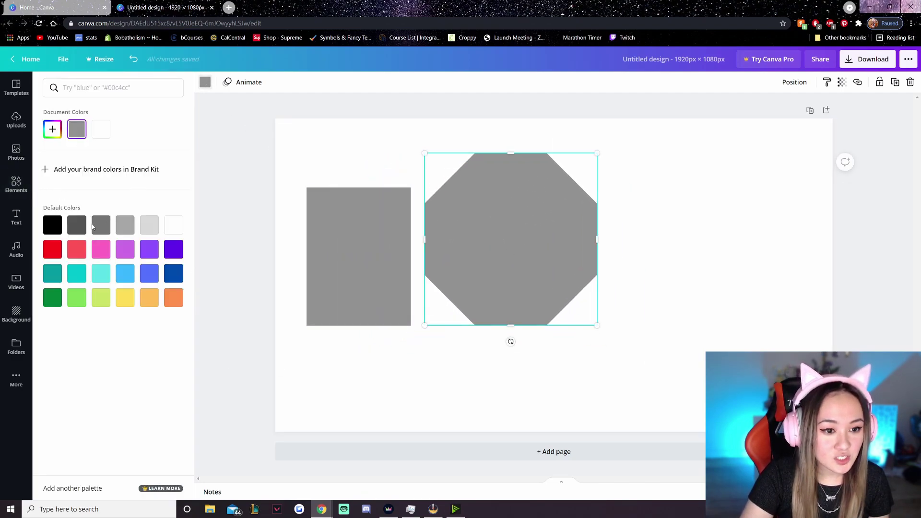
click(104, 250)
drag(493, 229, 354, 238)
click(798, 85)
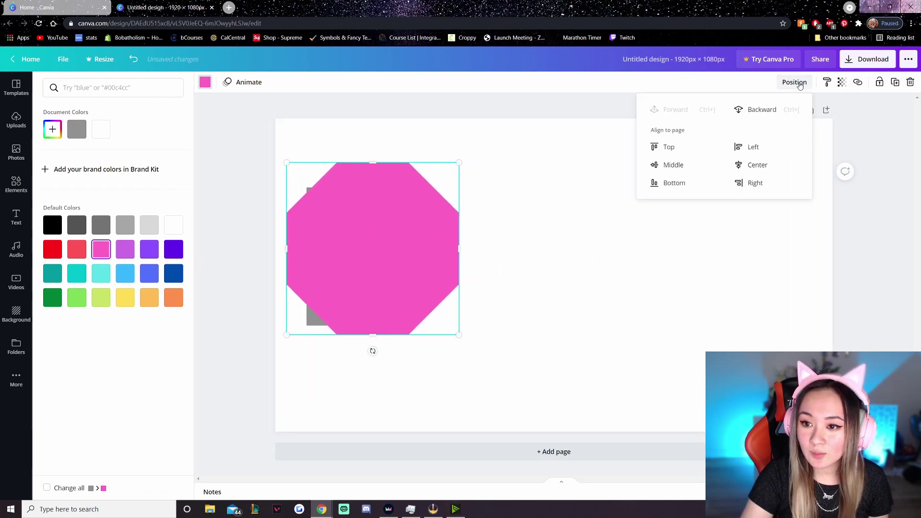
click(758, 109)
mouse_move(349, 248)
mouse_down()
mouse_move(362, 235)
mouse_move(357, 240)
mouse_up()
click(449, 242)
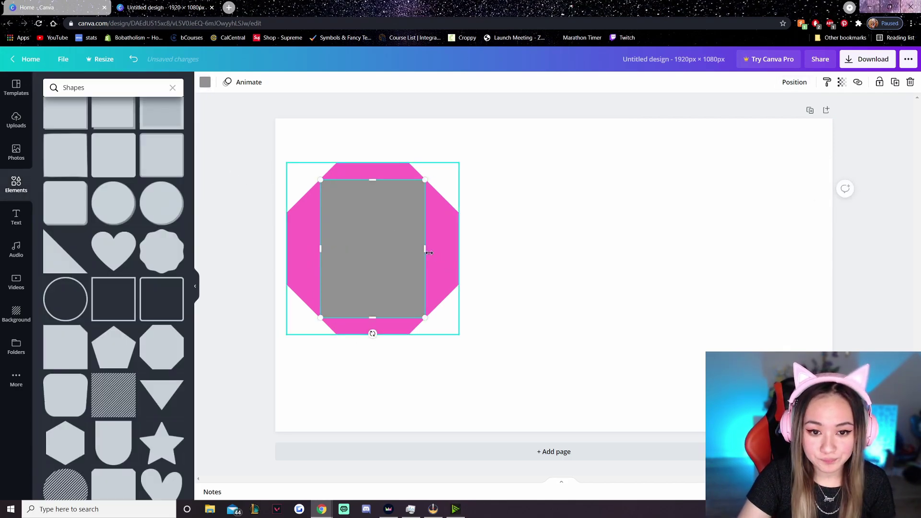
drag(439, 173, 413, 198)
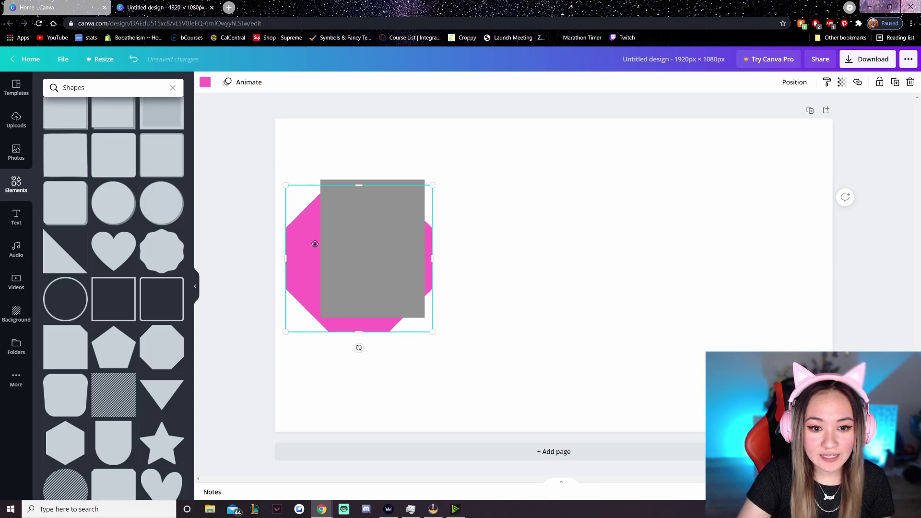
mouse_move(341, 240)
mouse_down()
mouse_move(505, 224)
mouse_move(400, 257)
mouse_move(319, 235)
mouse_move(327, 240)
mouse_up()
click(229, 219)
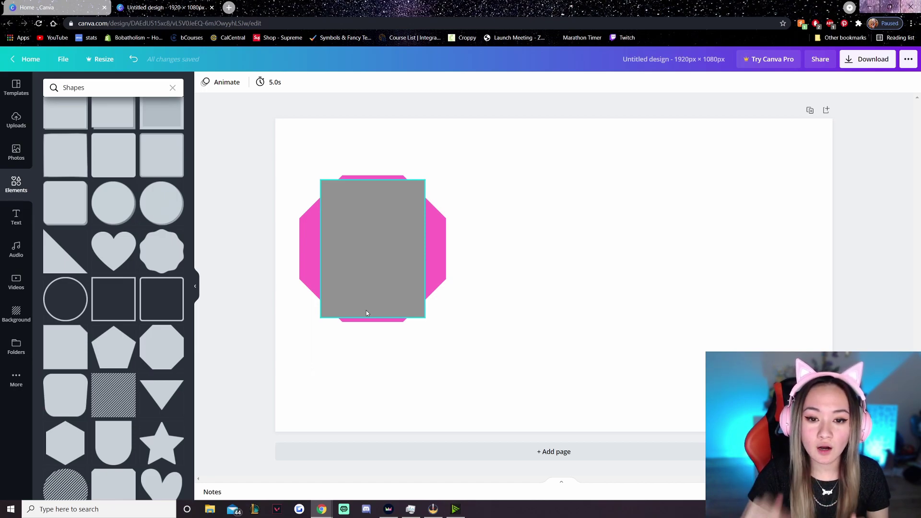
drag(430, 251, 428, 228)
drag(366, 305, 364, 351)
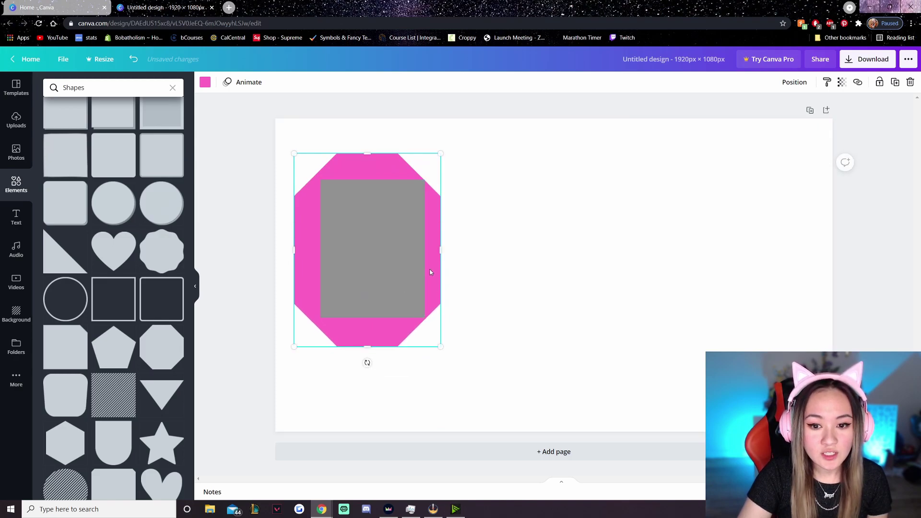
drag(430, 273, 432, 269)
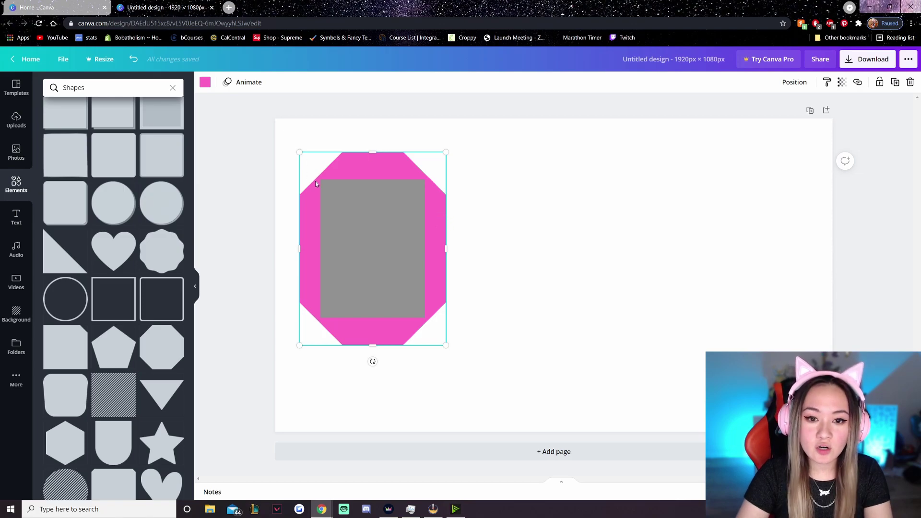
key(Delete)
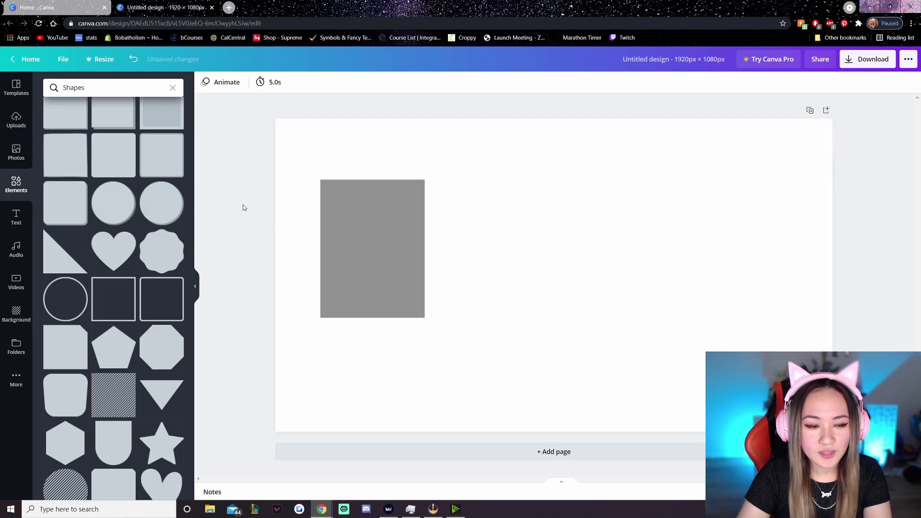
click(117, 259)
drag(592, 271, 430, 232)
click(205, 82)
click(103, 259)
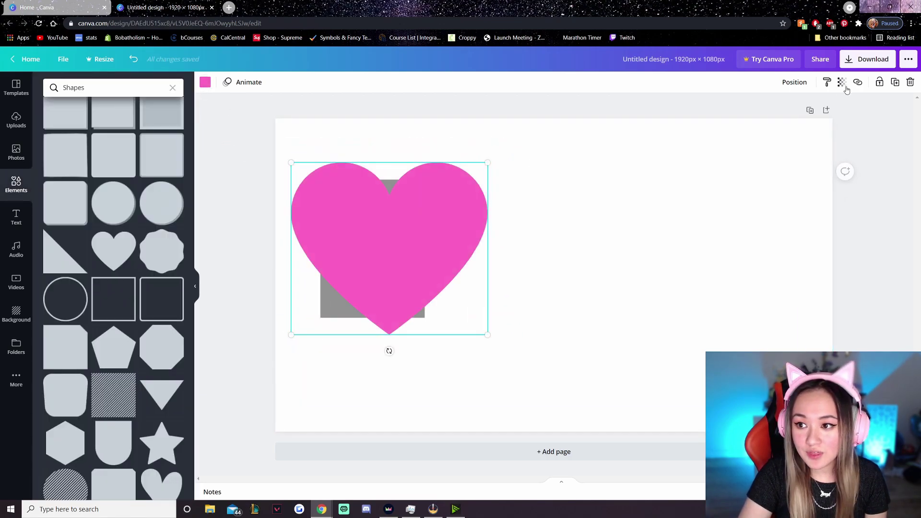
click(794, 87)
click(761, 110)
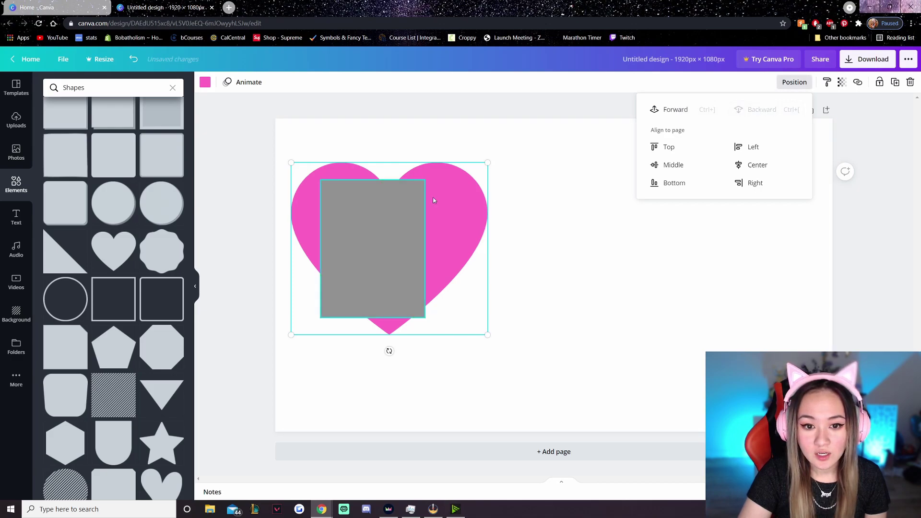
drag(439, 204, 508, 196)
drag(409, 222, 360, 225)
click(470, 206)
drag(470, 206, 428, 225)
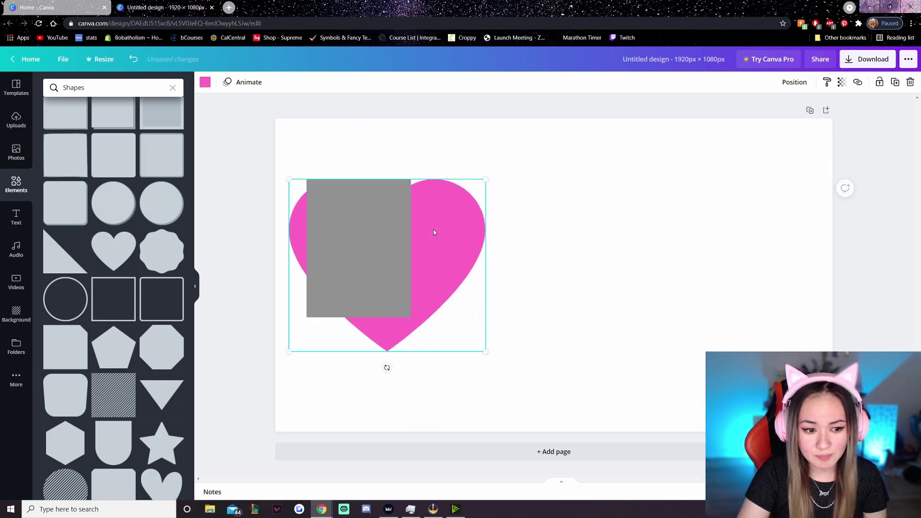
key(Delete)
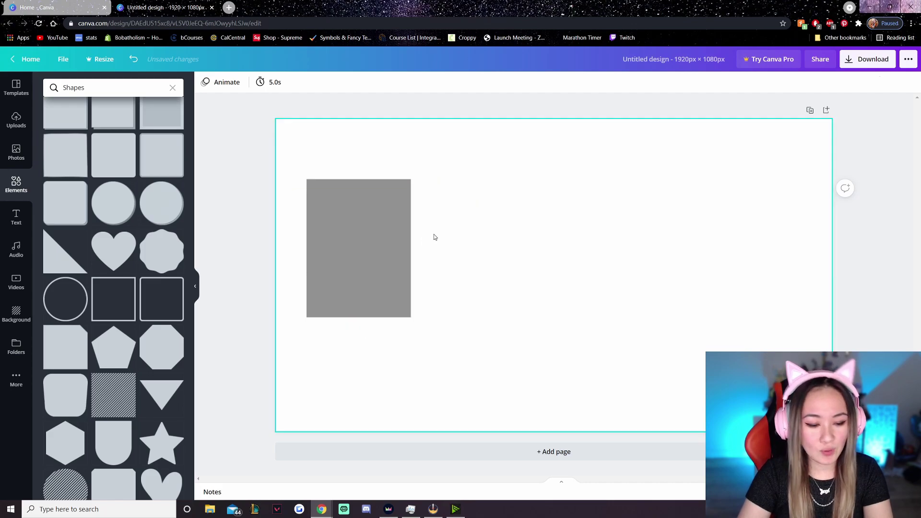
Step: Add a rounded square, narrow it, and layer it behind the grey rectangle
scroll(138, 345, down, 3)
scroll(138, 346, up, 1)
scroll(138, 345, up, 4)
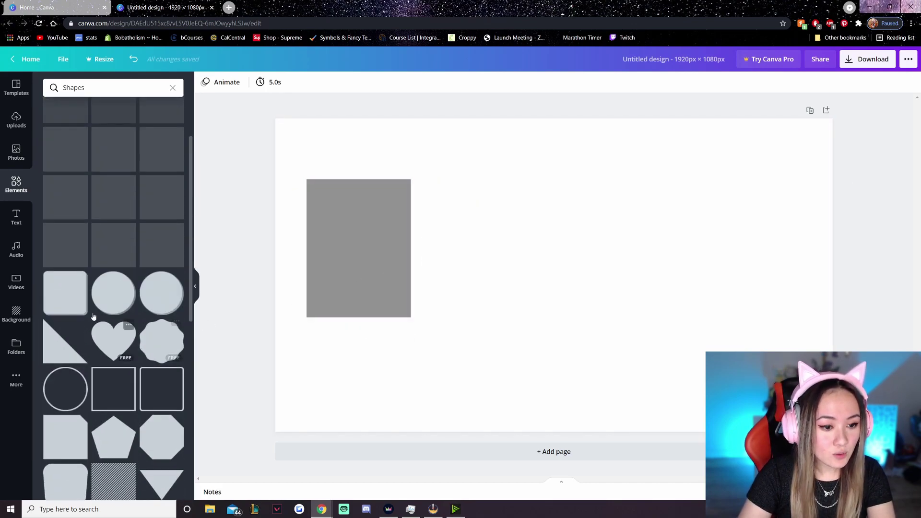
click(66, 292)
drag(520, 259, 519, 210)
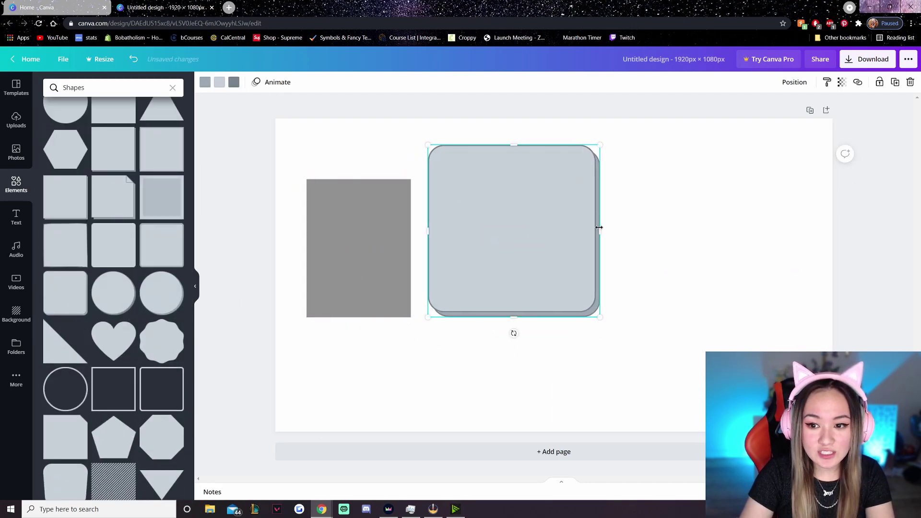
drag(593, 236, 542, 223)
drag(483, 235, 379, 220)
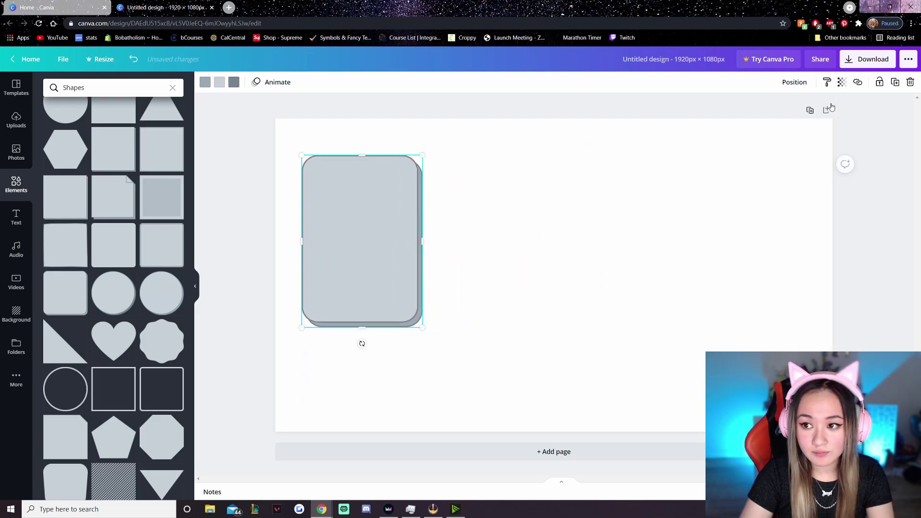
click(800, 82)
click(762, 110)
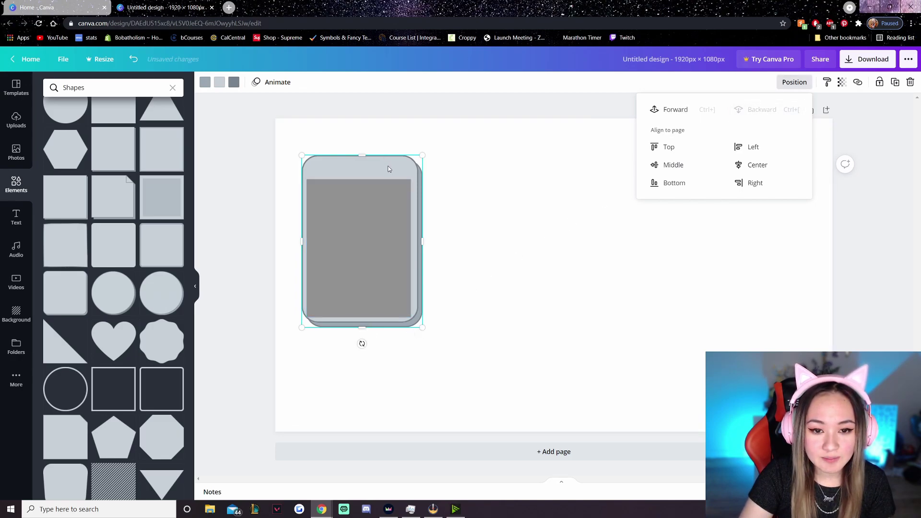
Step: Pull the grey placeholder image out of the rounded frame and delete it
drag(389, 168, 387, 170)
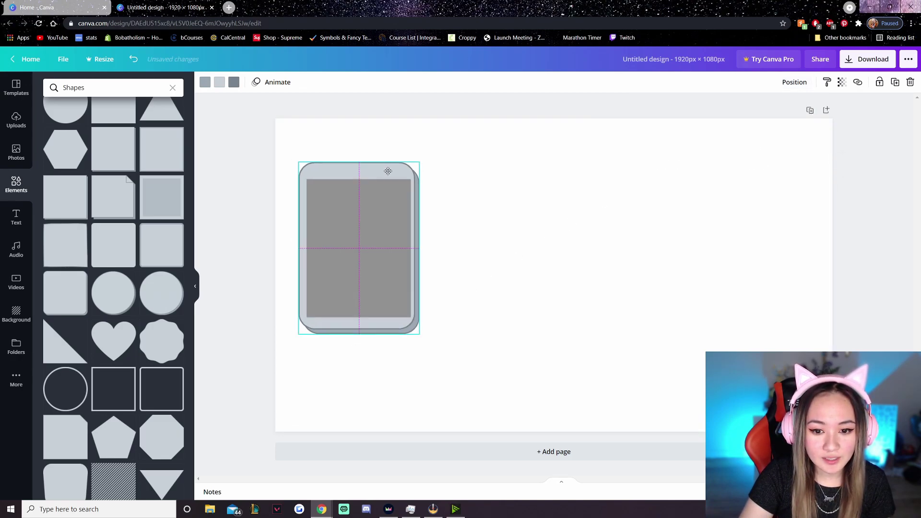
drag(389, 171, 389, 171)
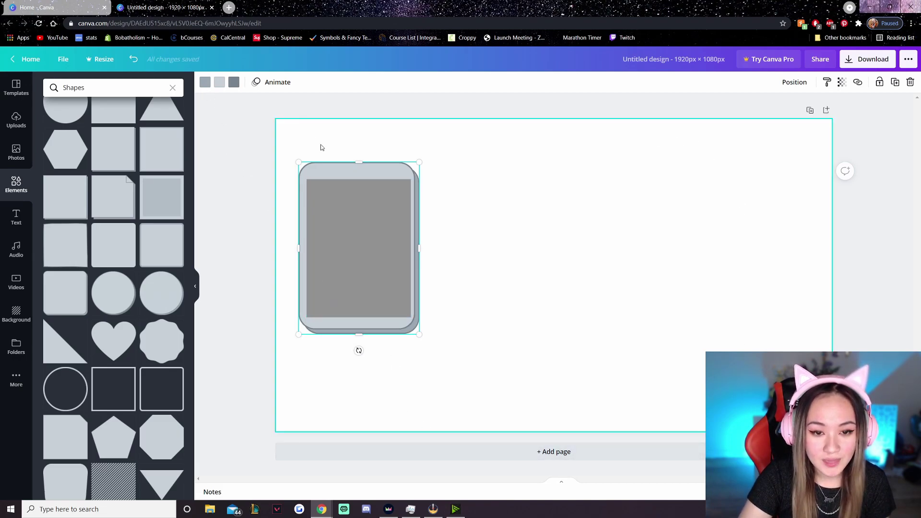
drag(353, 206, 600, 209)
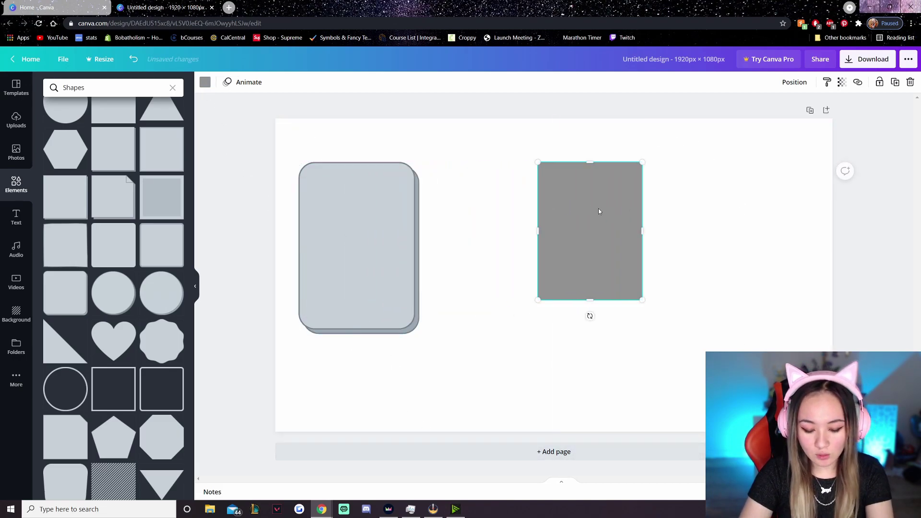
key(Delete)
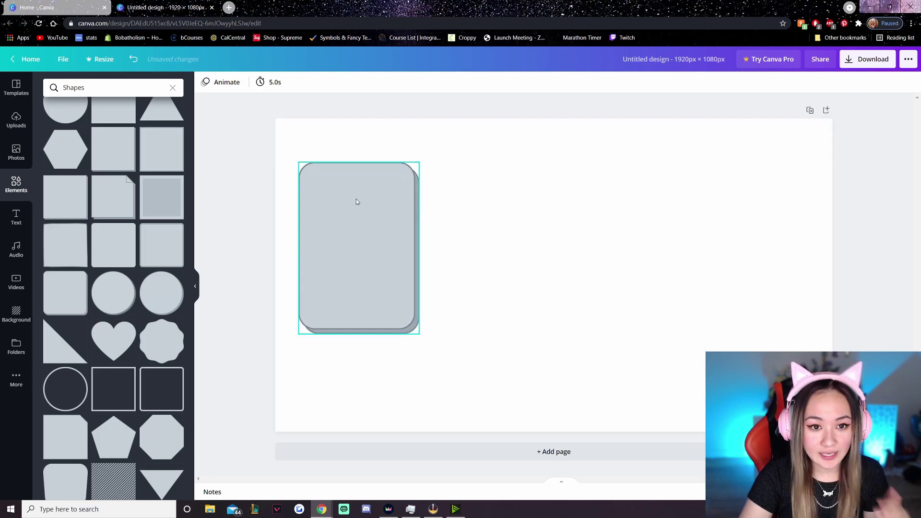
Step: Set the rounded frame's fill to a custom light purple, #A47BD8
click(379, 209)
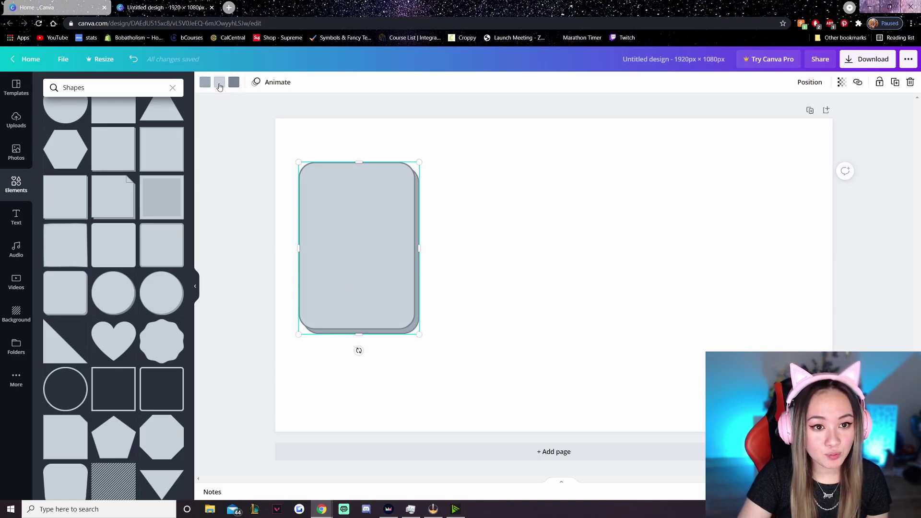
click(220, 84)
click(52, 132)
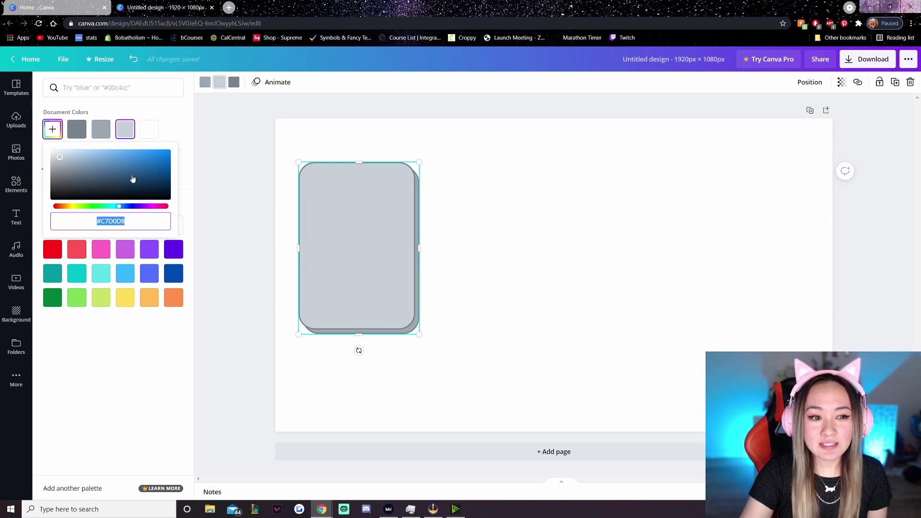
drag(125, 172, 202, 160)
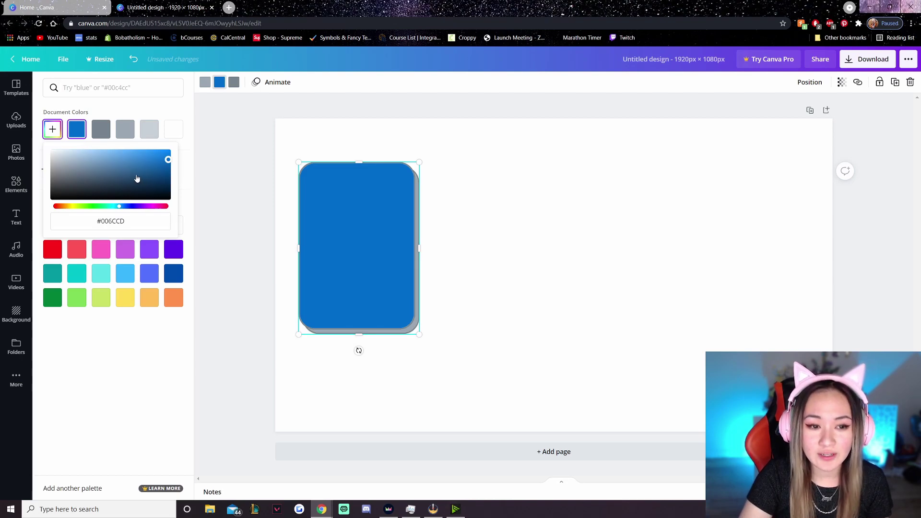
drag(150, 171, 15, 164)
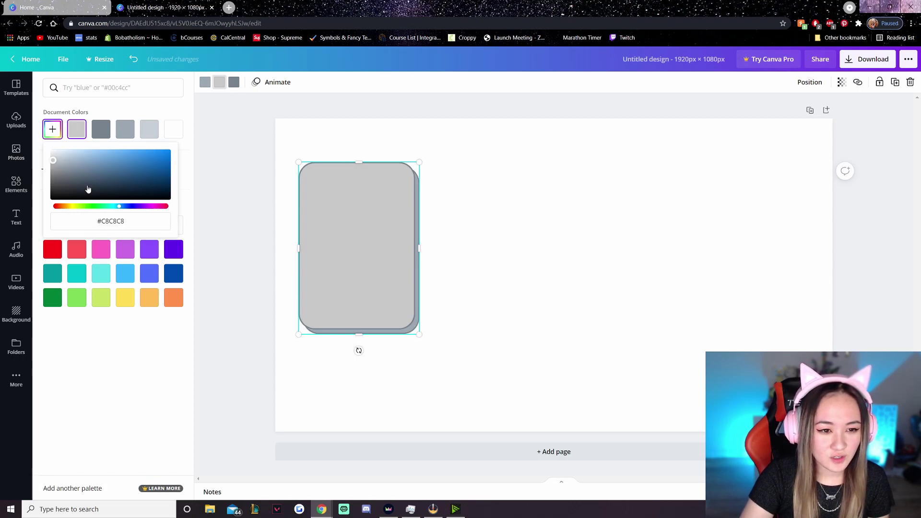
drag(87, 188, 118, 168)
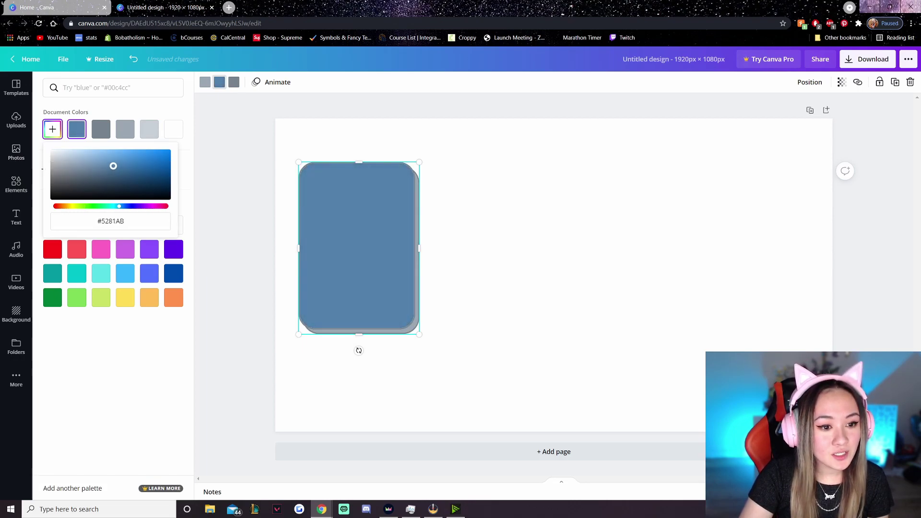
mouse_move(119, 206)
mouse_down()
mouse_move(158, 207)
mouse_move(137, 207)
mouse_up()
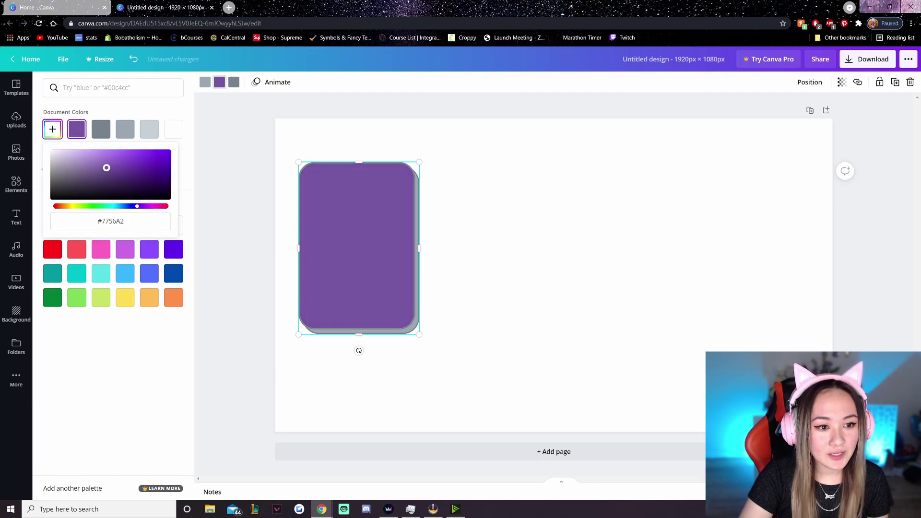
drag(117, 171, 96, 159)
click(16, 185)
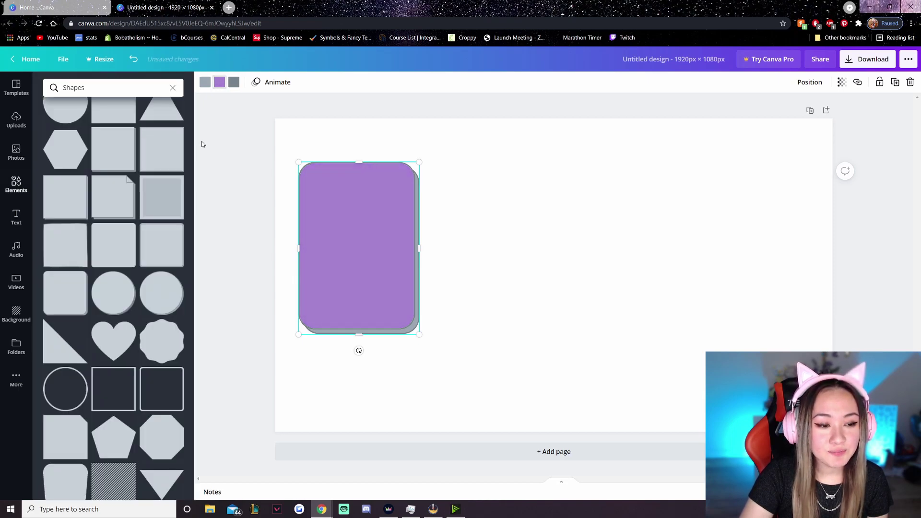
Step: Add 'Add a little bit of body text' and move it onto the card's upper part
click(15, 217)
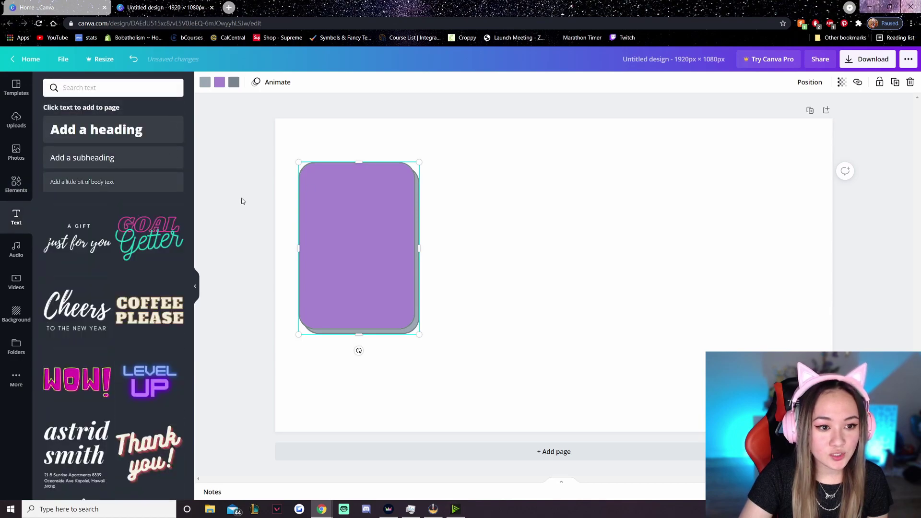
click(112, 161)
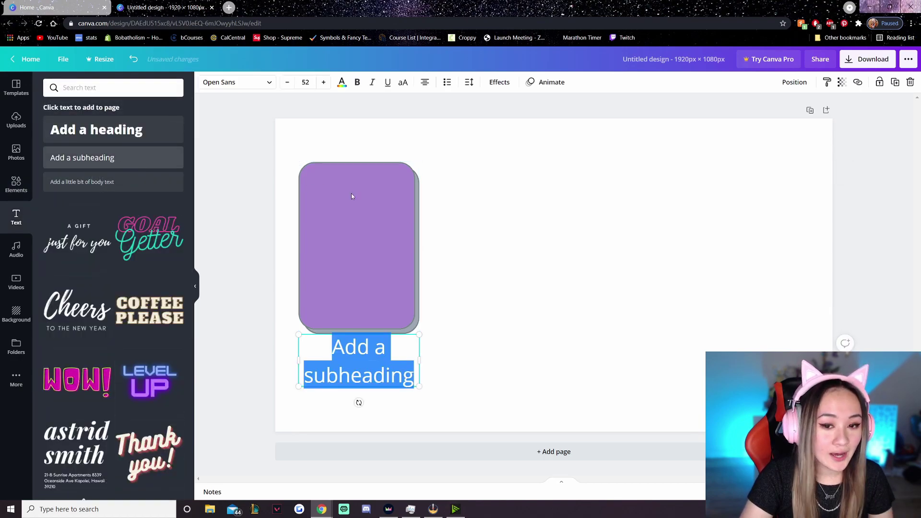
key(BackSpace)
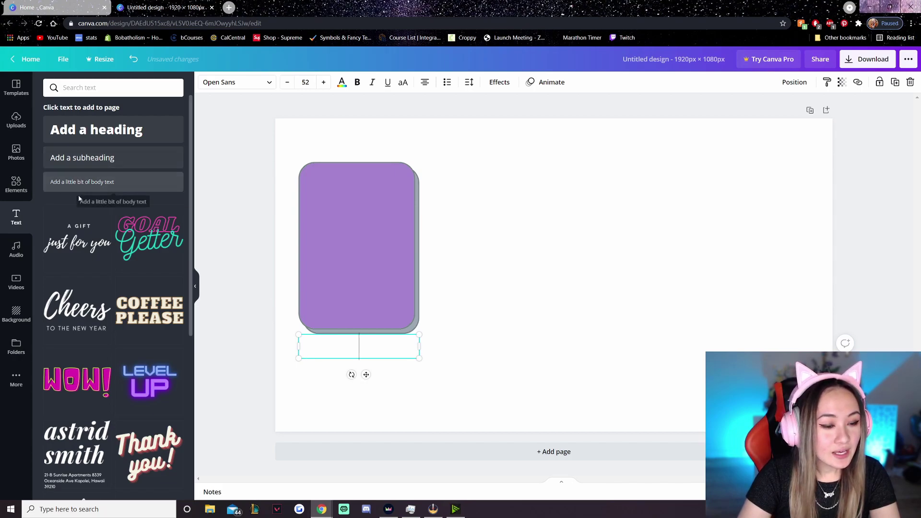
click(99, 190)
click(229, 281)
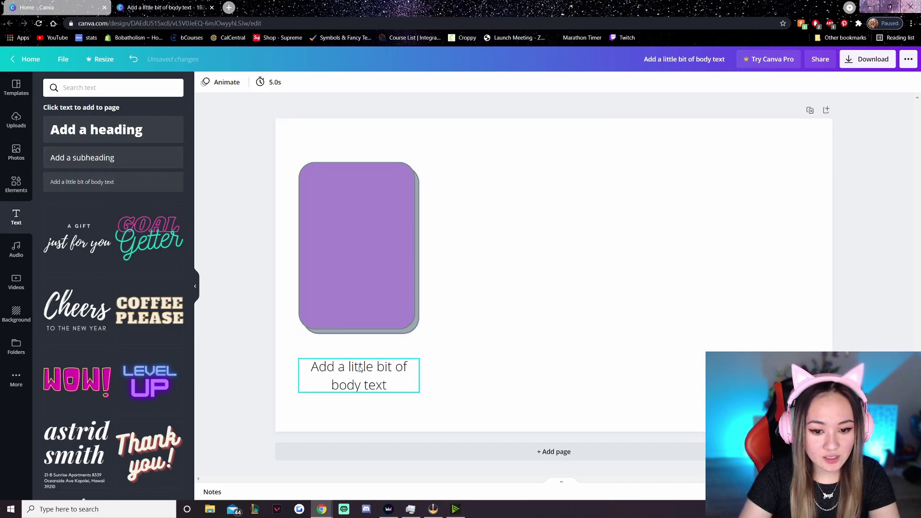
drag(367, 374, 311, 211)
click(368, 214)
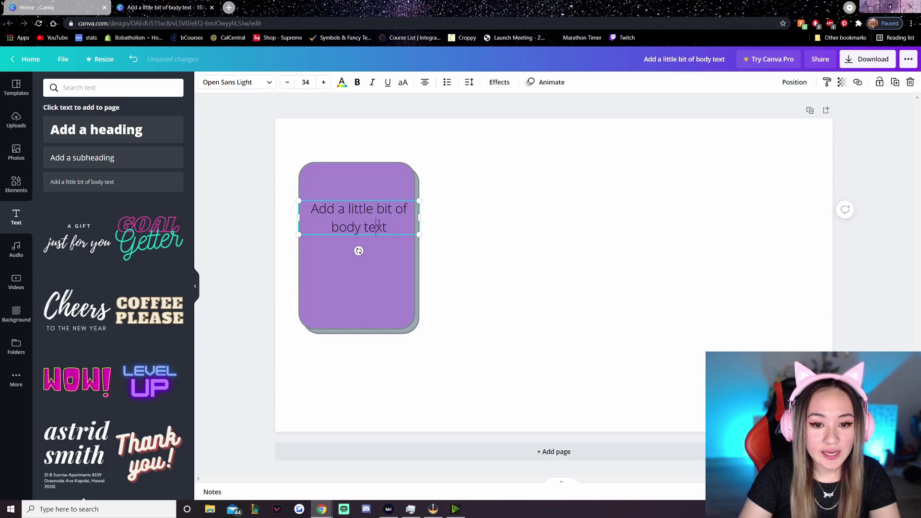
key(ctrl+a)
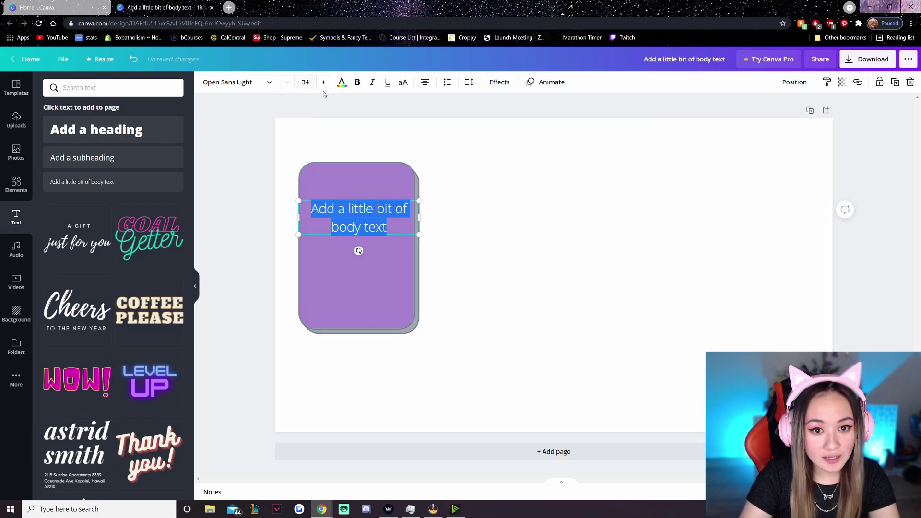
Step: Reduce the body text's font size to 23 so it fits on one line
click(341, 82)
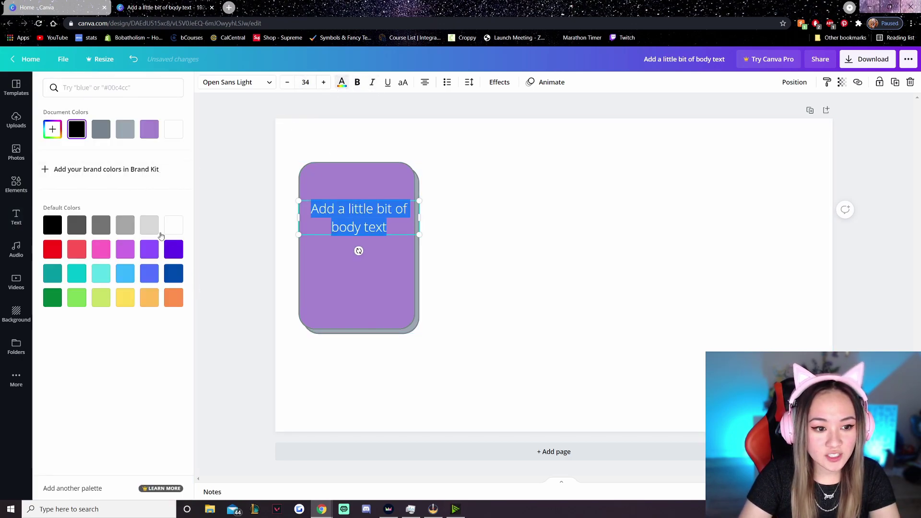
click(288, 82)
click(288, 82)
click(287, 82)
click(288, 82)
click(288, 83)
click(288, 82)
click(288, 83)
click(288, 83)
click(288, 82)
click(287, 83)
click(288, 82)
click(267, 181)
click(267, 192)
click(349, 273)
click(432, 255)
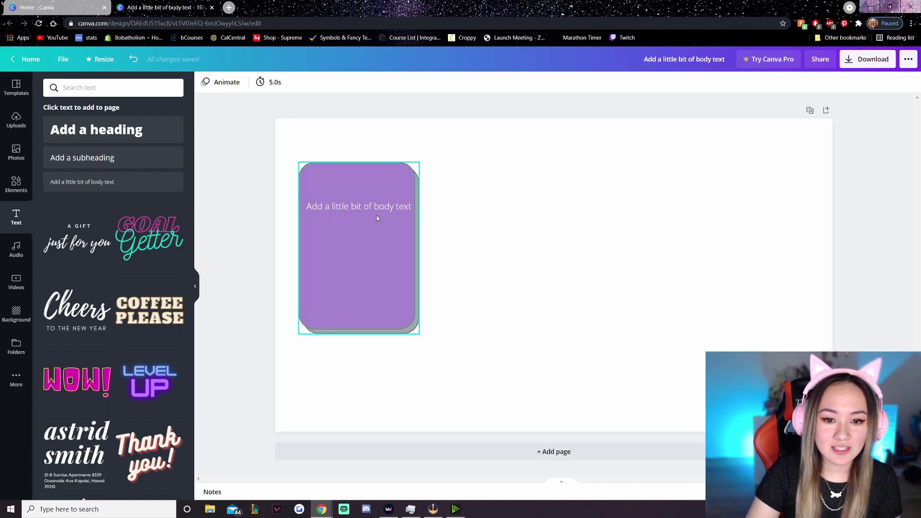
Step: Change the card's fill to a deeper custom purple, #8D6EB4
click(371, 256)
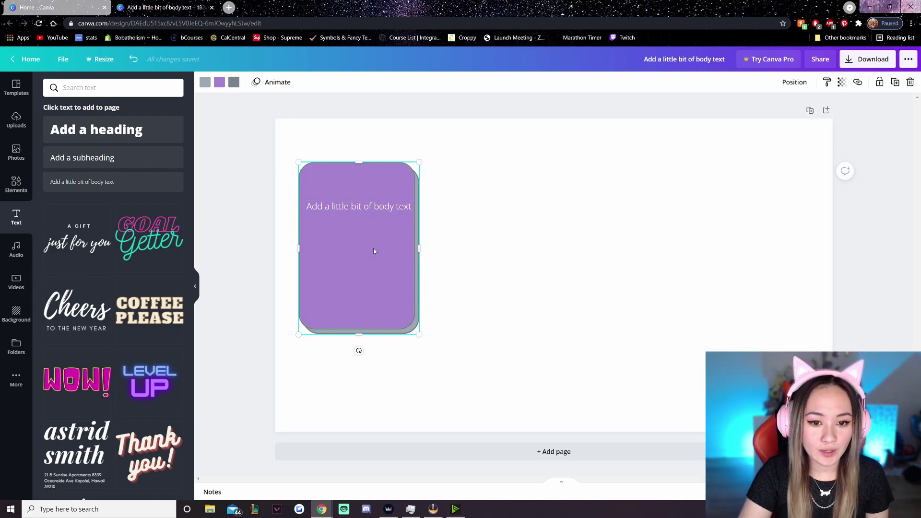
click(217, 85)
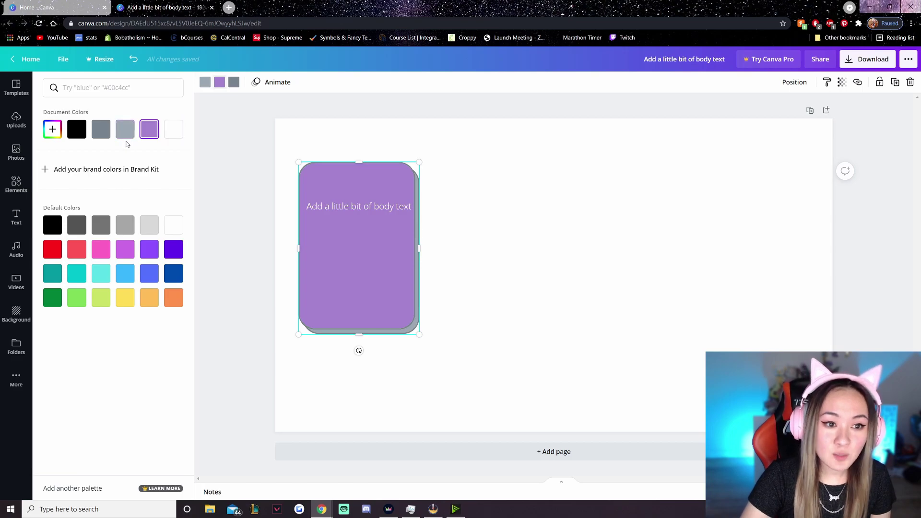
click(54, 136)
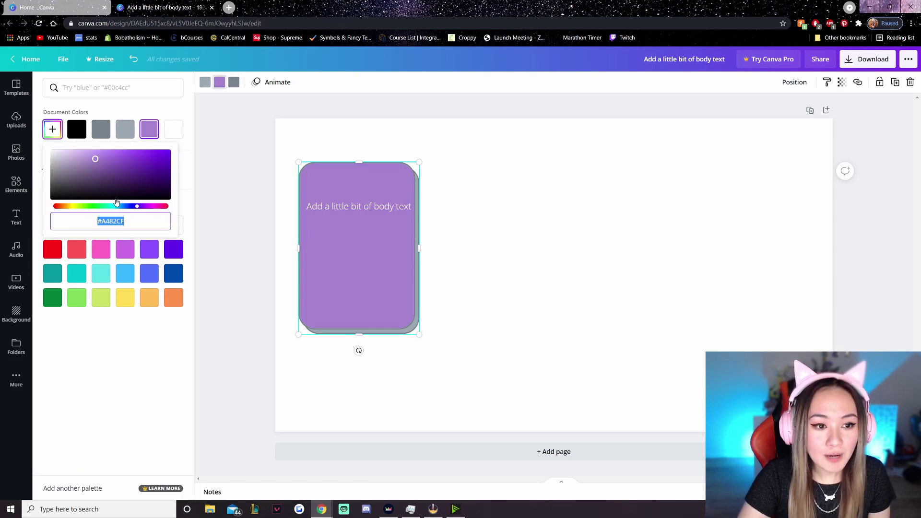
click(65, 152)
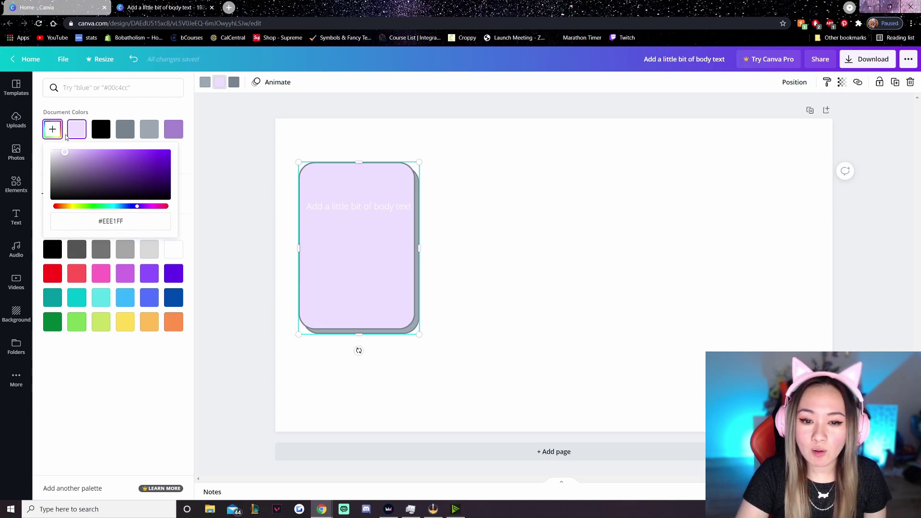
drag(65, 136, 97, 164)
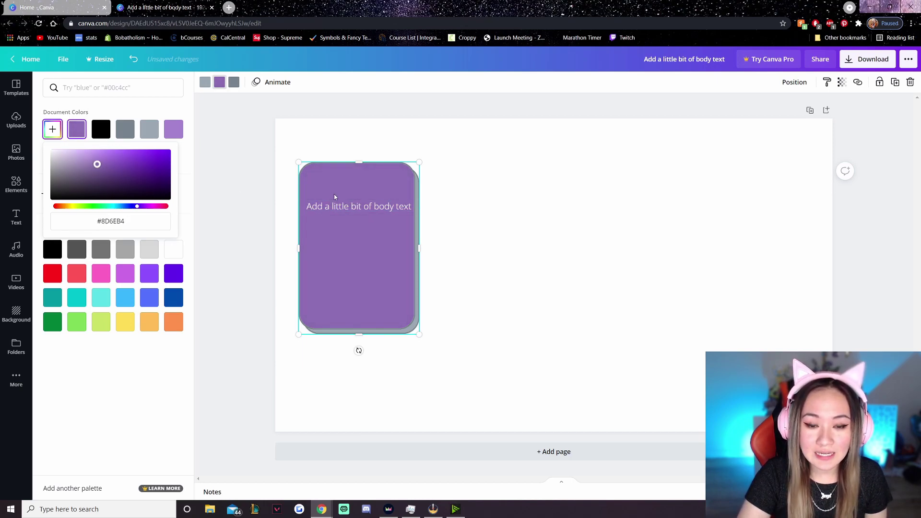
Step: Recolour the card's grey edge and shadow to dark purple #2D2042
click(205, 83)
click(71, 136)
click(53, 135)
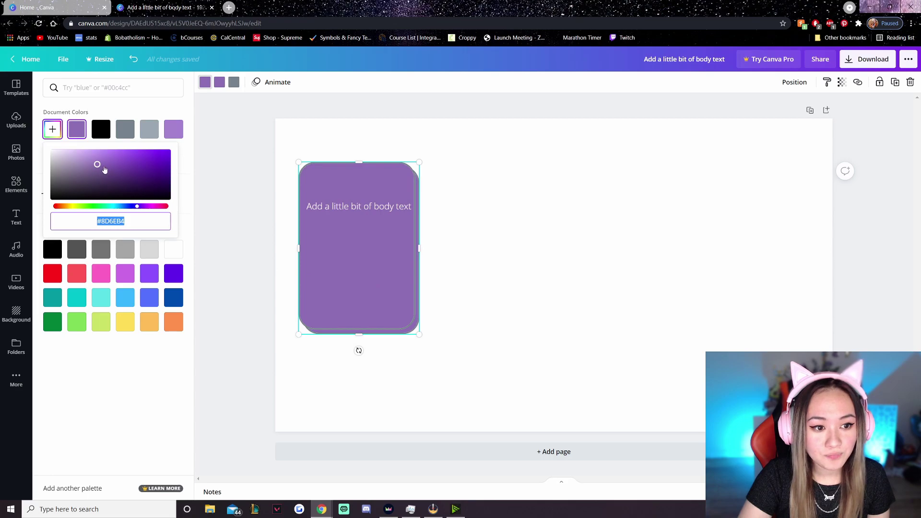
drag(133, 210, 131, 210)
drag(101, 174, 110, 176)
click(232, 84)
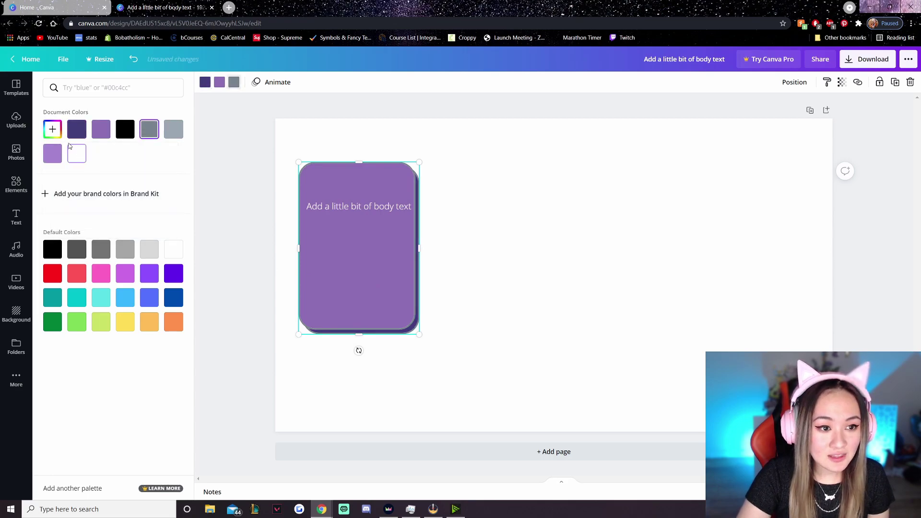
click(77, 129)
click(52, 129)
drag(91, 188, 111, 186)
click(136, 207)
click(218, 173)
click(224, 163)
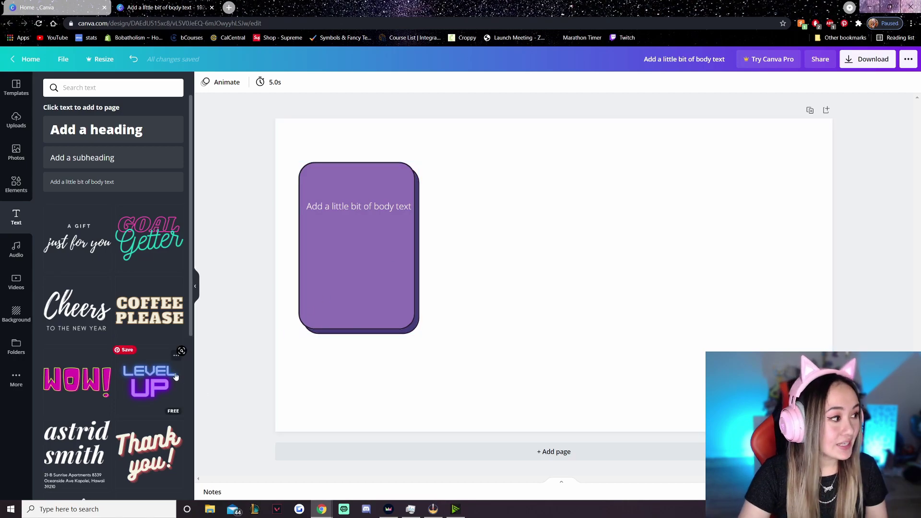
Step: Add the 'welcome little one!' Chewy text template and delete its subtitle line
scroll(98, 262, down, 10)
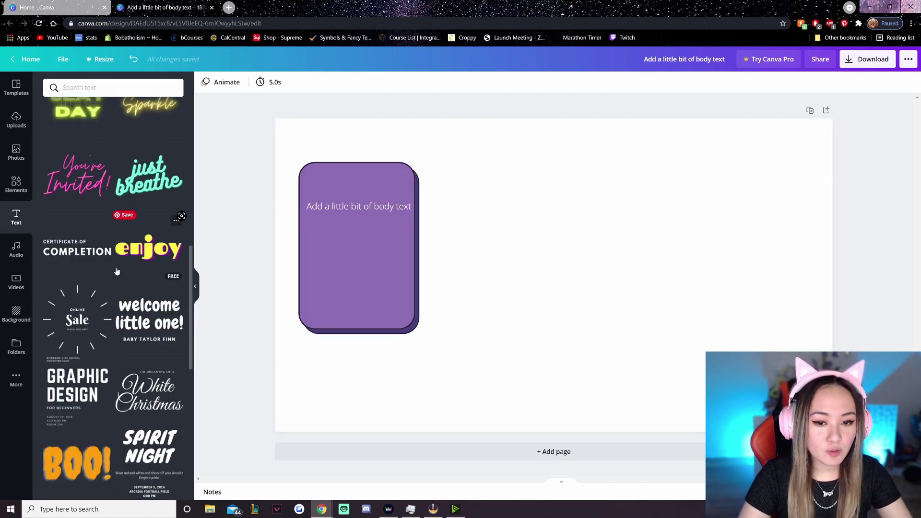
scroll(116, 271, down, 5)
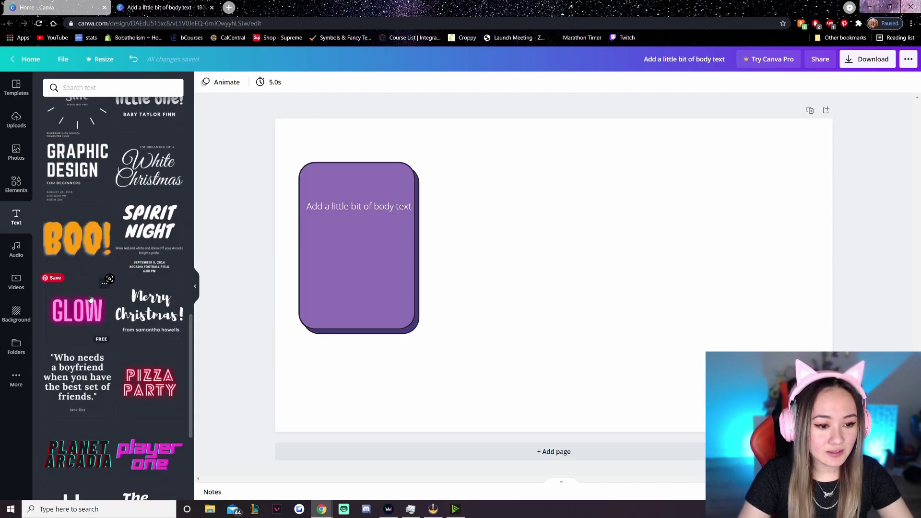
scroll(77, 295, down, 4)
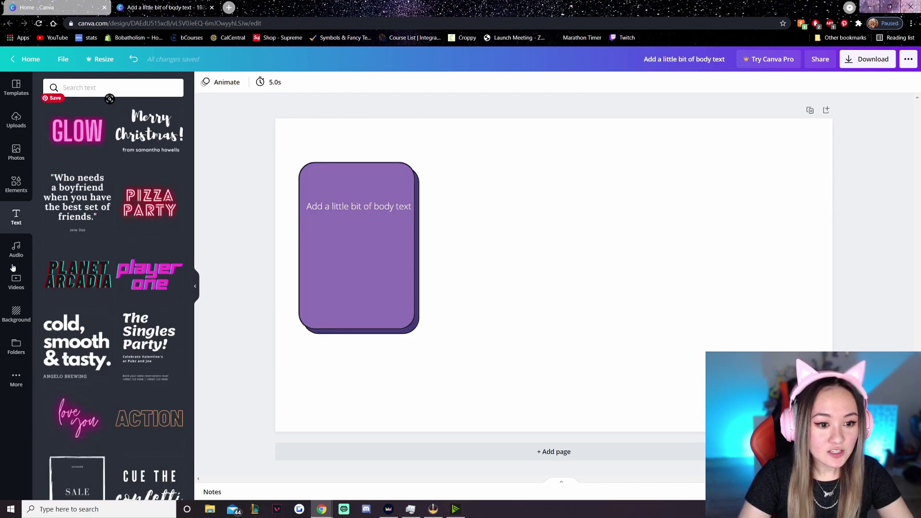
scroll(115, 288, down, 4)
scroll(143, 281, down, 4)
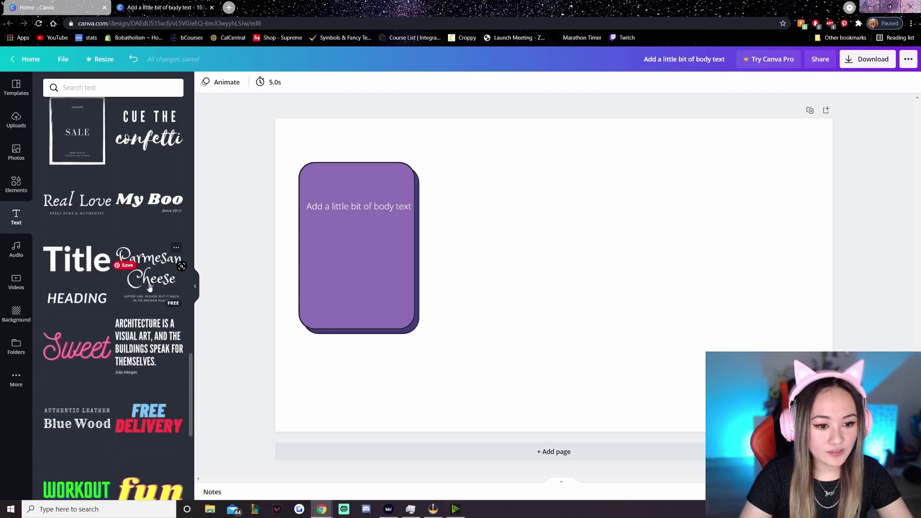
scroll(149, 287, up, 10)
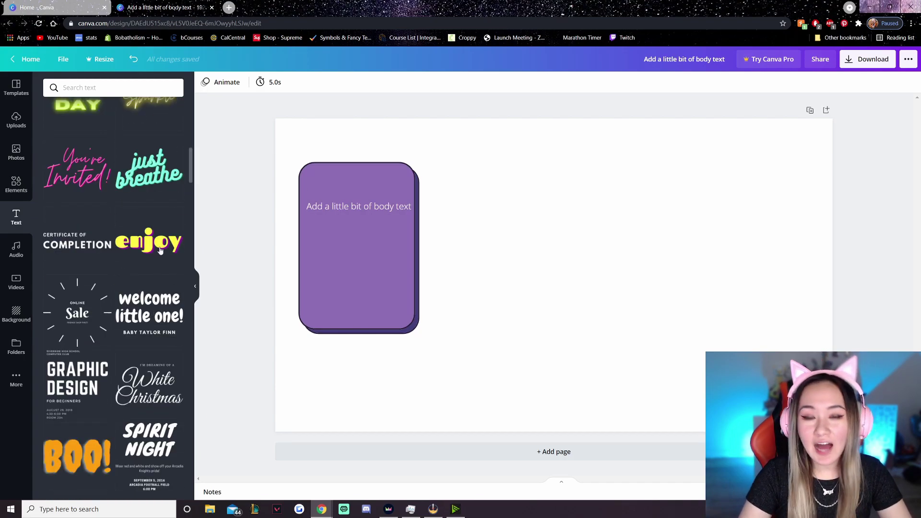
click(150, 318)
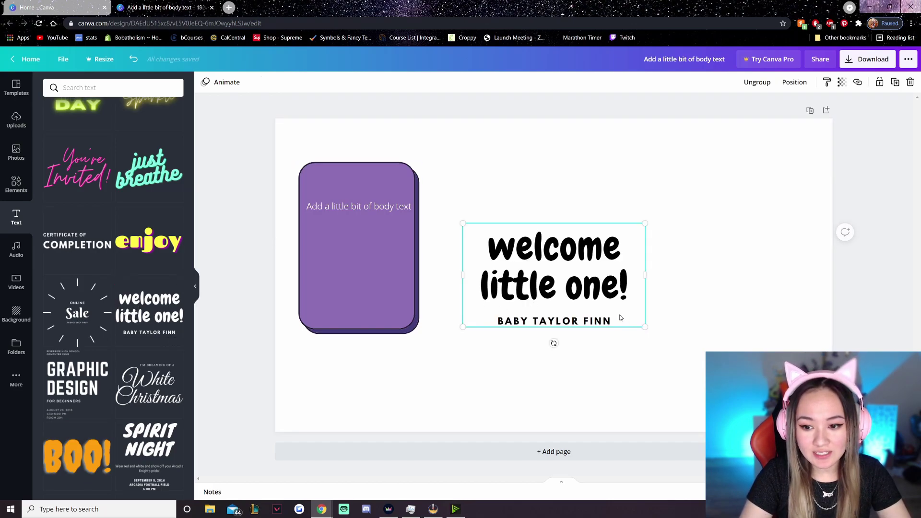
click(620, 318)
click(605, 316)
key(BackSpace)
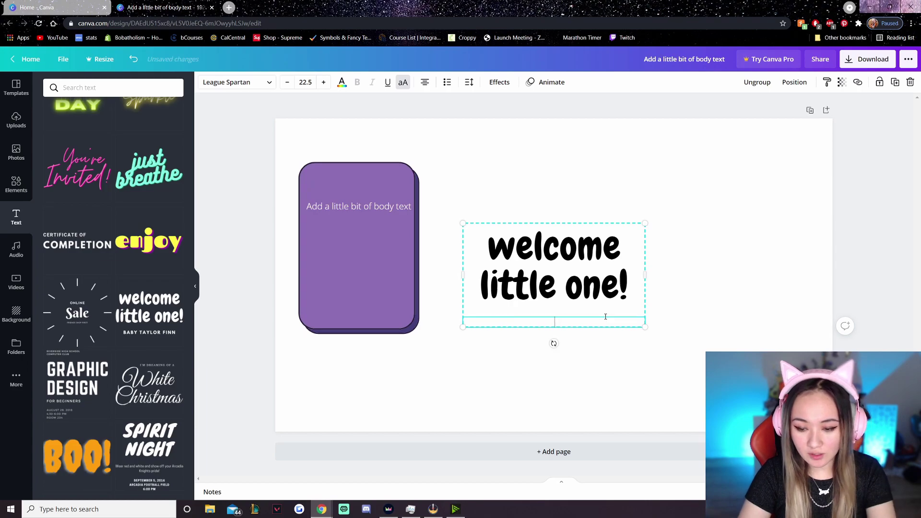
click(615, 377)
Step: Replace the template's title text with the word 'chat'
double_click(608, 301)
click(631, 325)
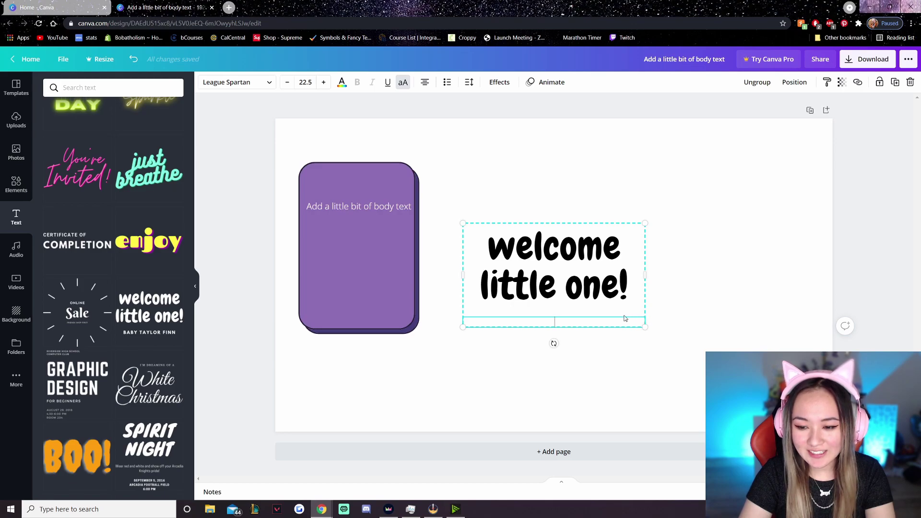
click(606, 330)
double_click(582, 318)
click(597, 311)
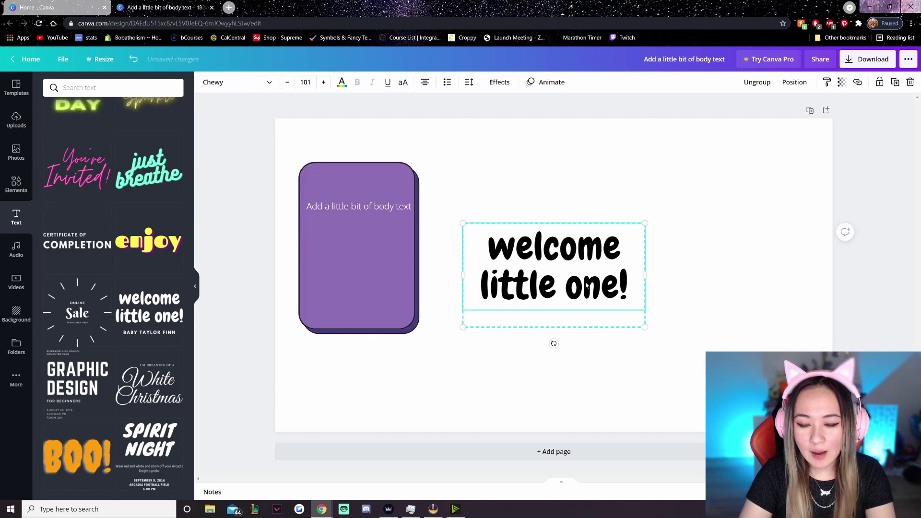
shift+click(583, 283)
click(583, 283)
key(ctrl+a)
text(chat)
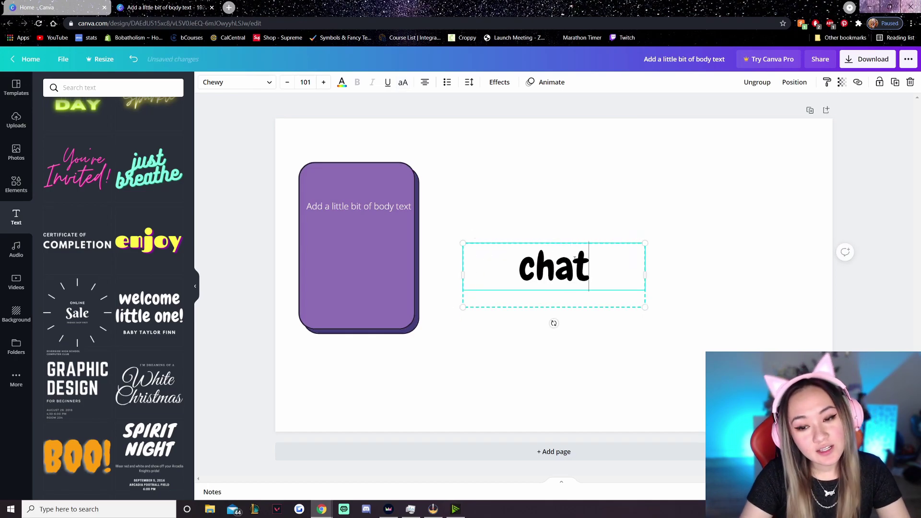
Step: Move the 'chat' heading onto the top edge of the purple card
click(534, 206)
drag(554, 245, 381, 154)
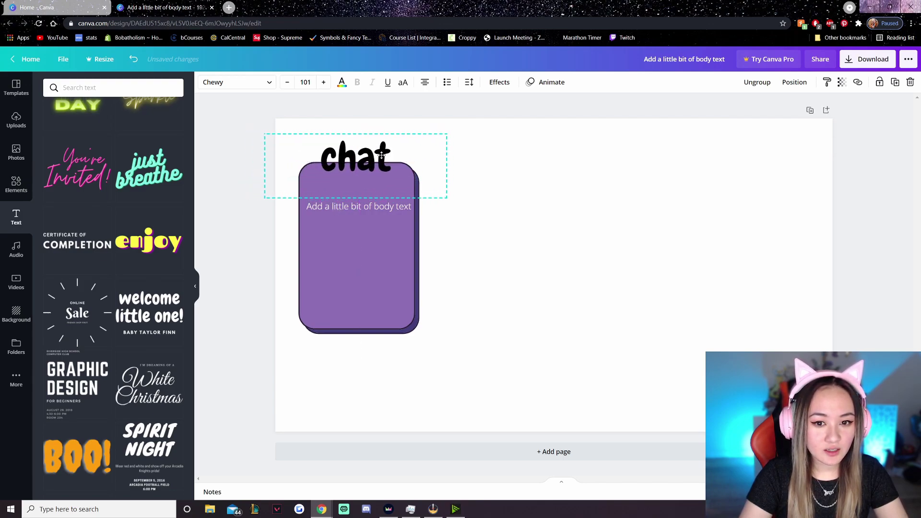
click(240, 150)
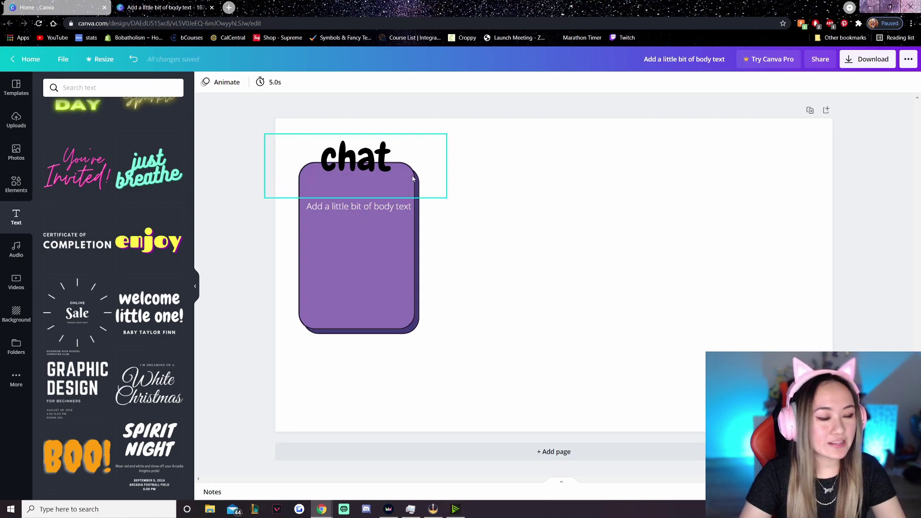
Step: Recolour the 'chat' letters light lavender, #D6B6FF
click(376, 163)
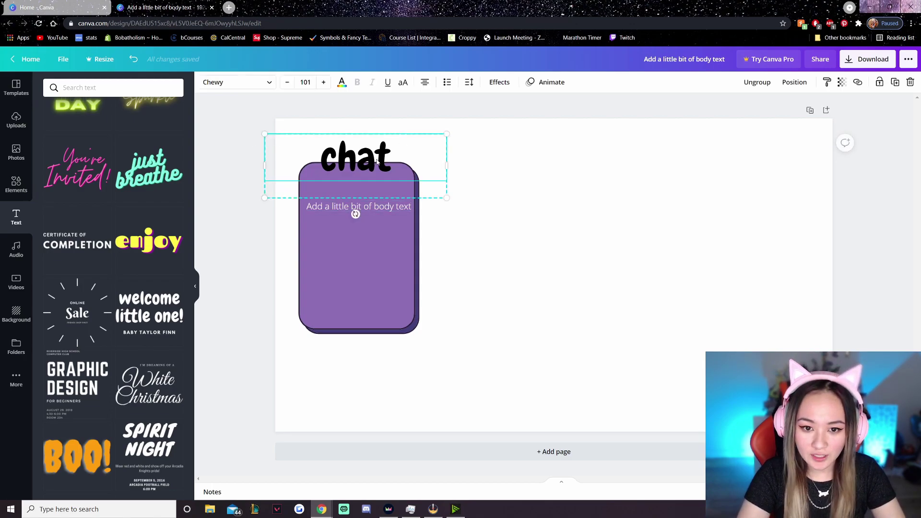
double_click(381, 163)
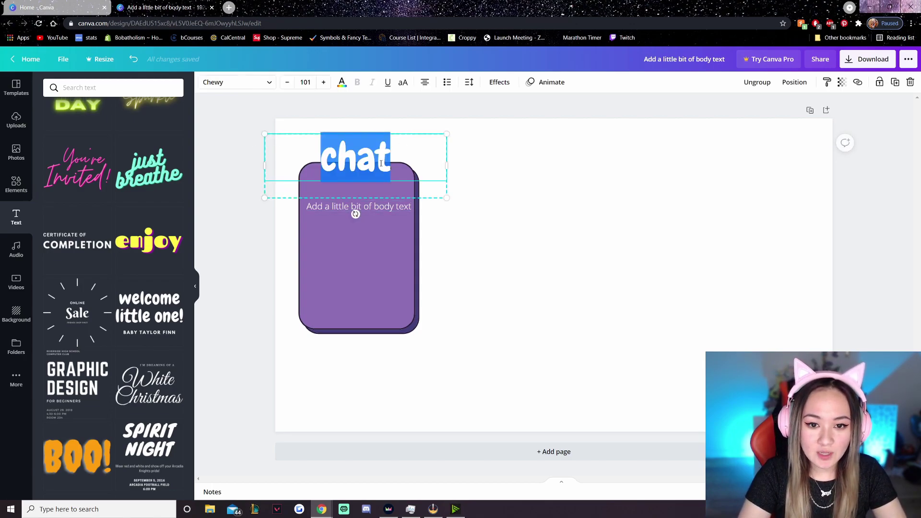
click(343, 83)
click(153, 135)
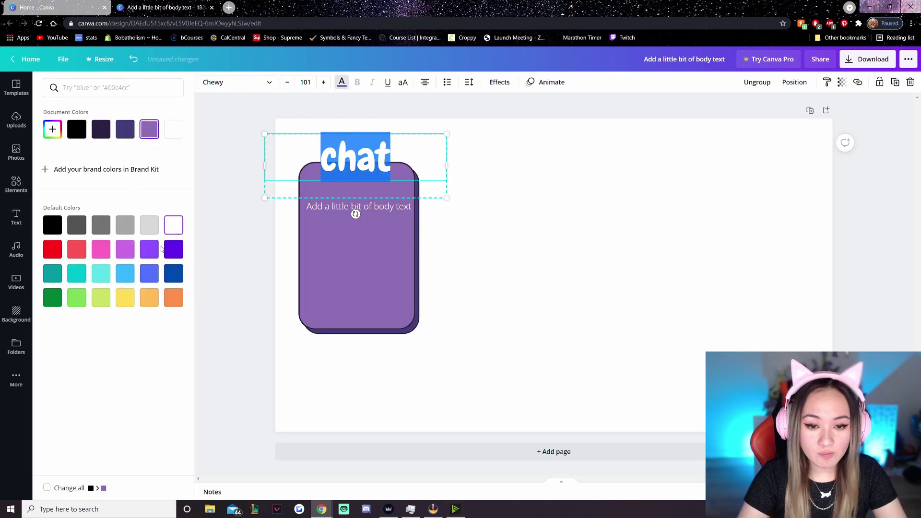
click(52, 129)
drag(93, 163, 86, 146)
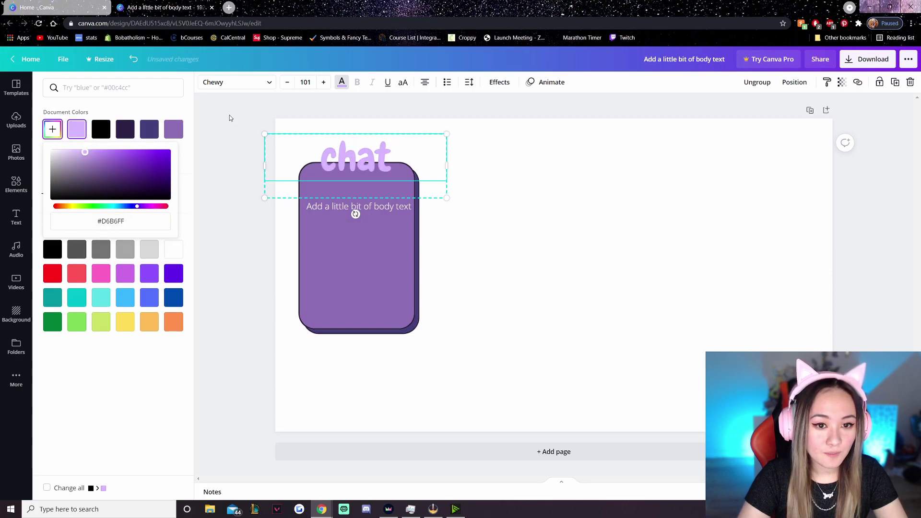
click(309, 139)
Step: Give 'chat' a light lavender Splice text effect with an adjusted offset angle
key(ctrl+a)
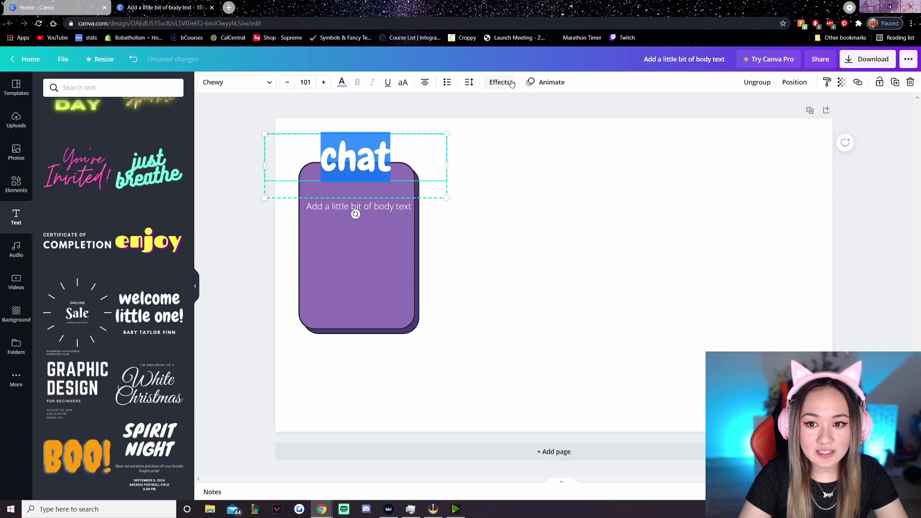
click(511, 84)
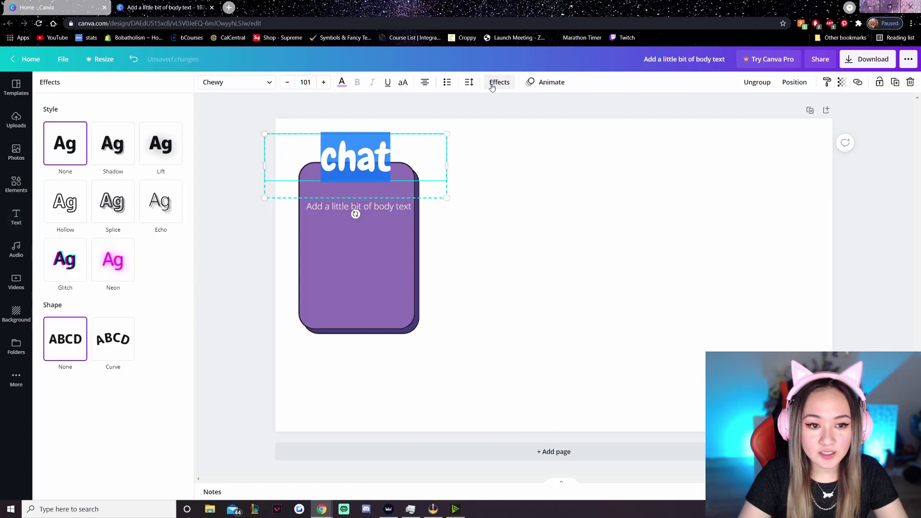
click(121, 204)
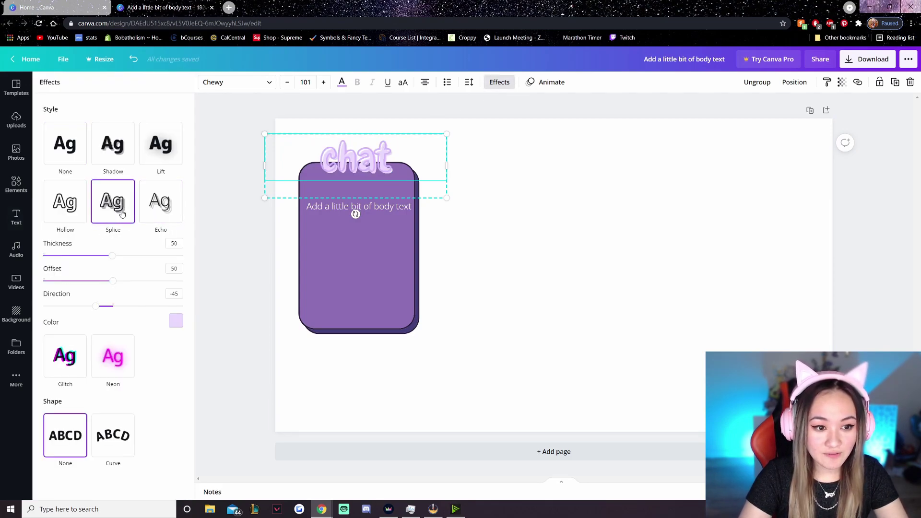
click(173, 327)
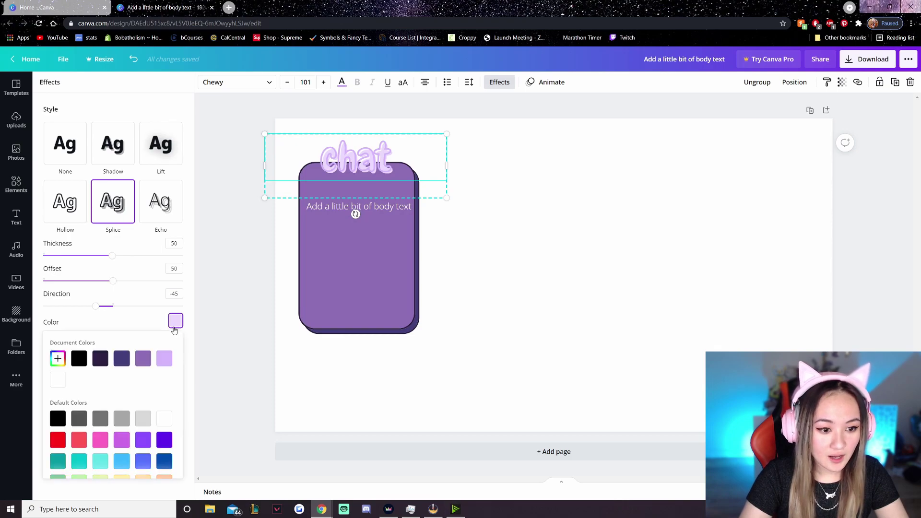
click(144, 356)
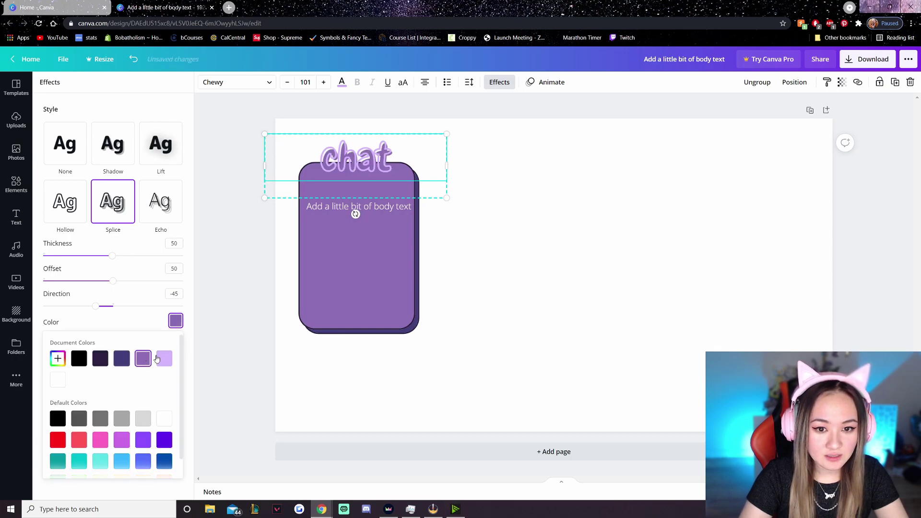
click(159, 359)
click(144, 358)
click(163, 358)
drag(99, 312, 146, 313)
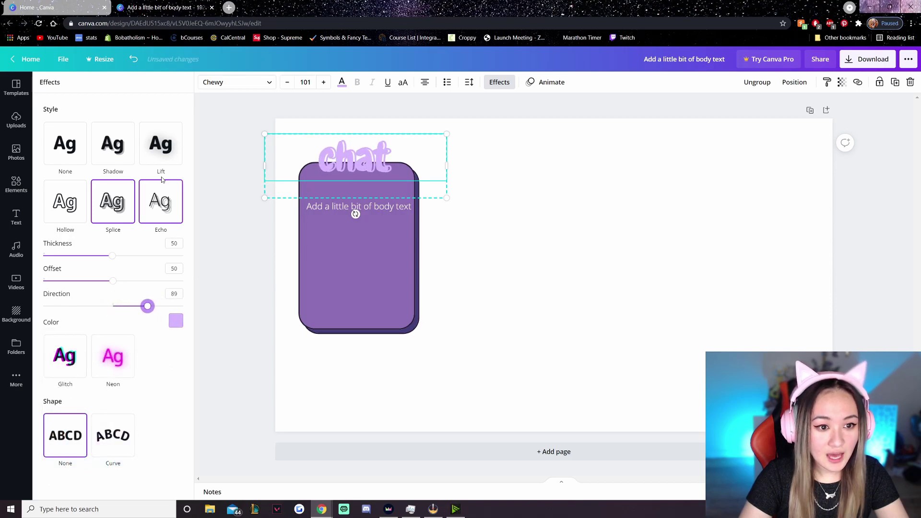
Step: Switch 'chat' to the Glitch effect coloured in the card's purple
click(121, 146)
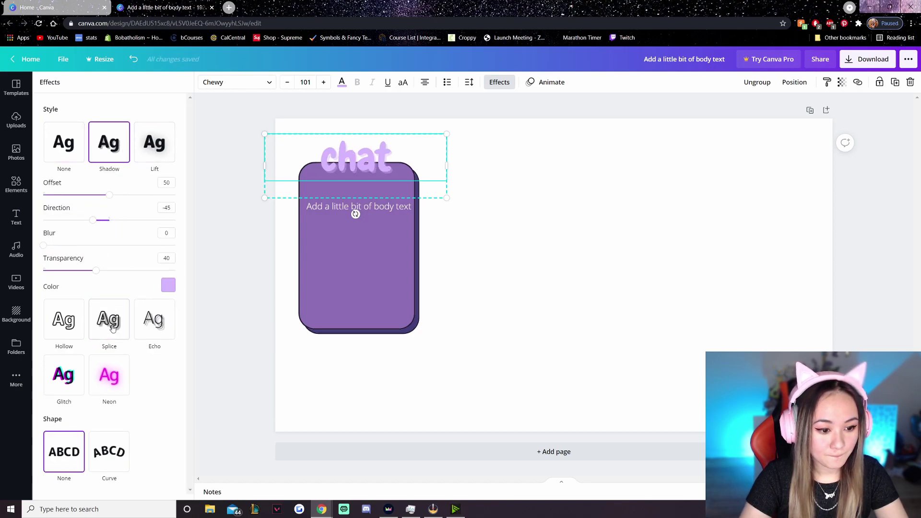
click(101, 368)
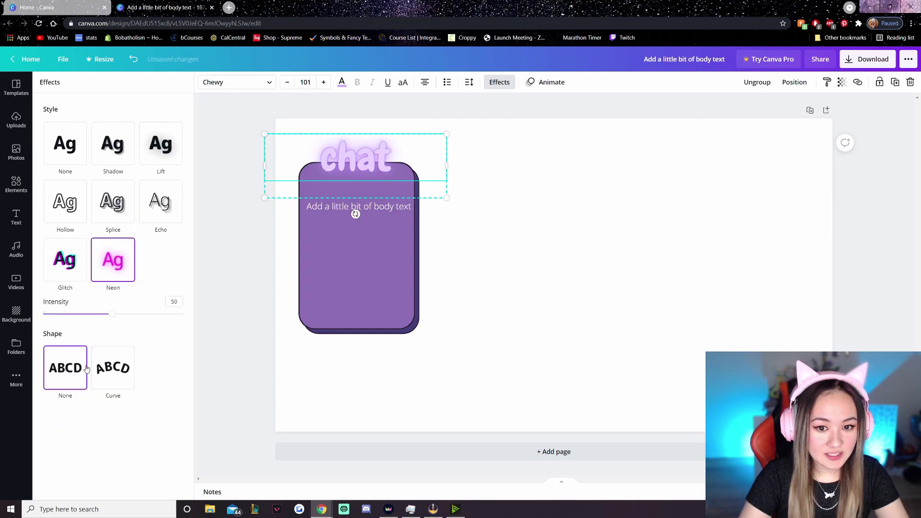
click(64, 253)
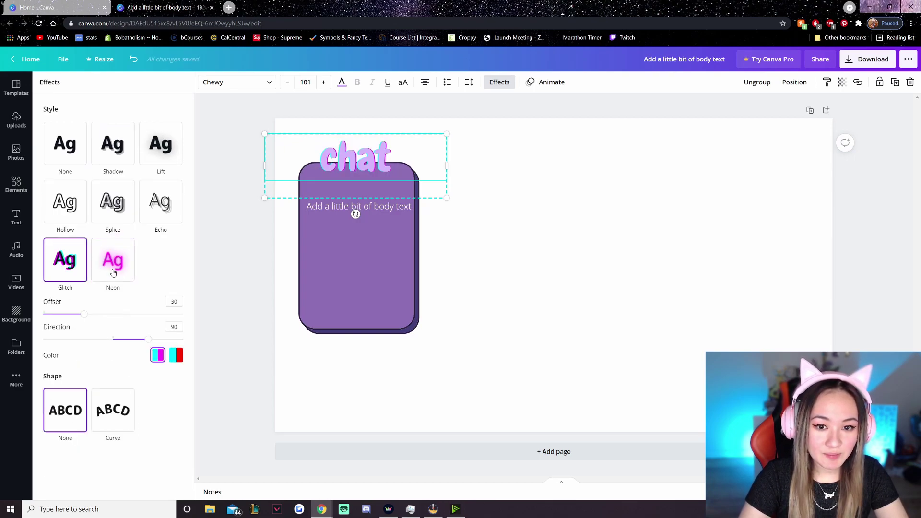
click(157, 354)
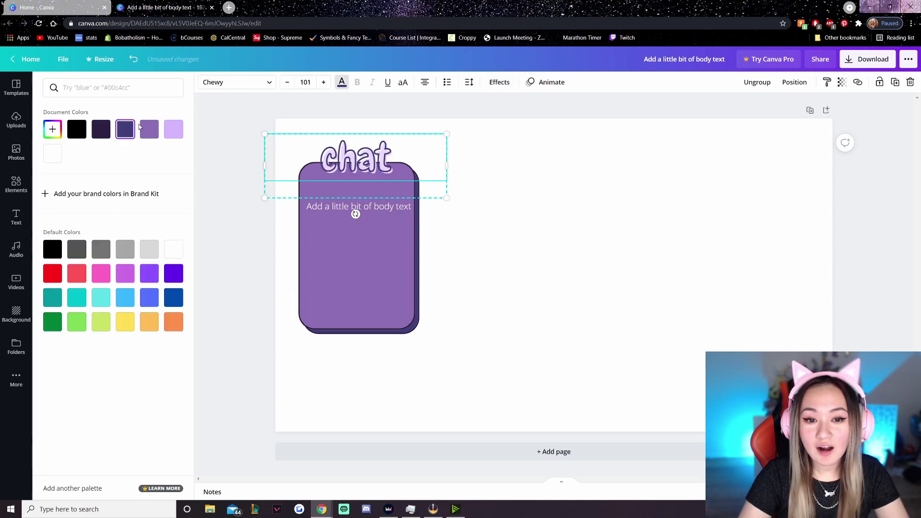
click(150, 133)
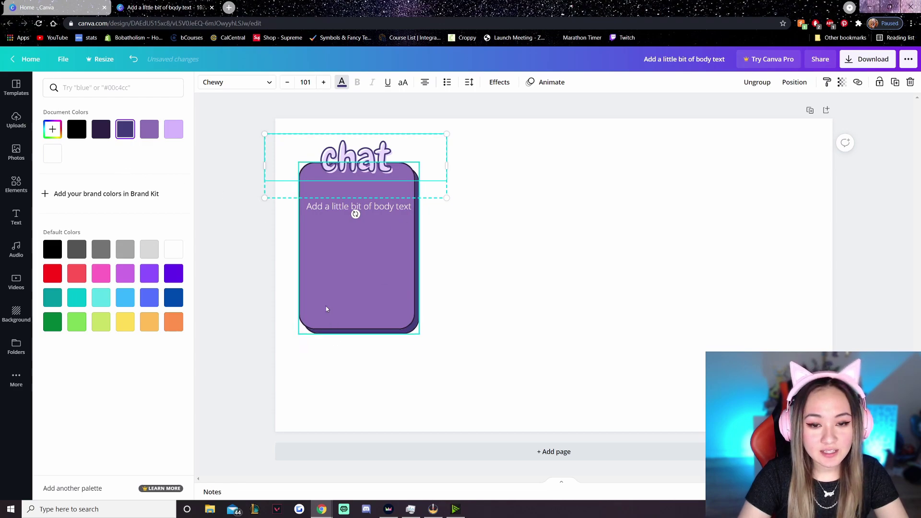
click(225, 182)
click(226, 145)
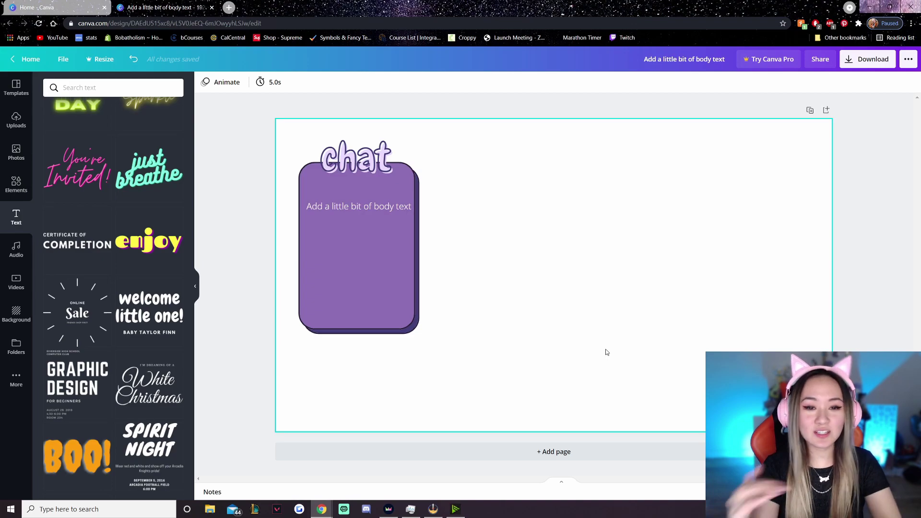
Step: Clear the Shapes search in Elements and browse the sticker categories
click(16, 186)
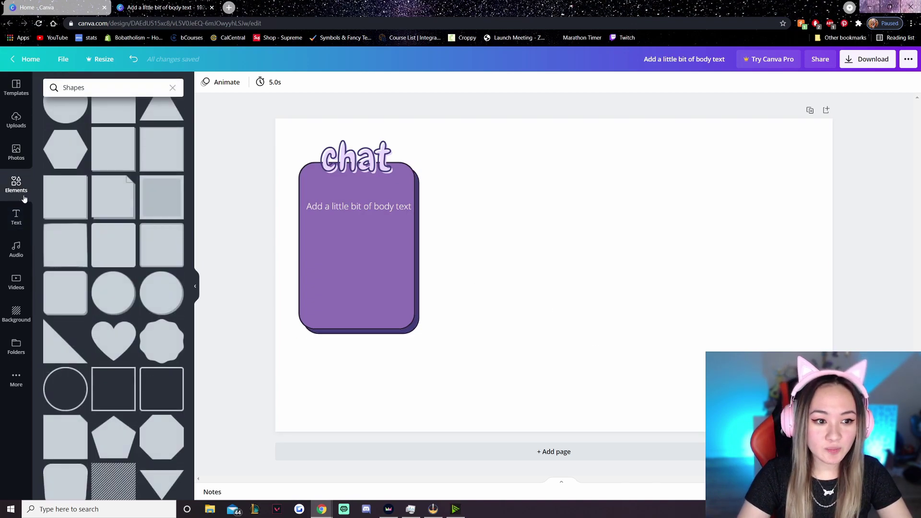
click(173, 88)
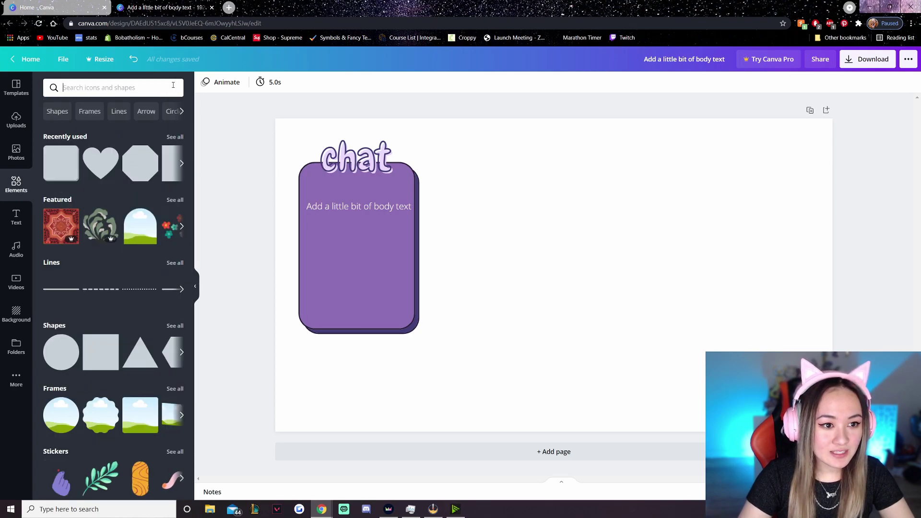
scroll(96, 282, down, 3)
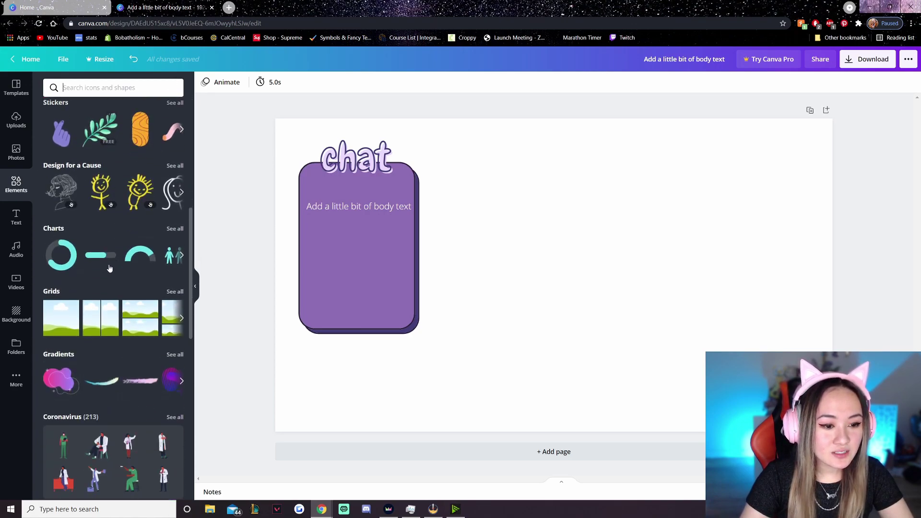
scroll(125, 268, up, 2)
click(182, 220)
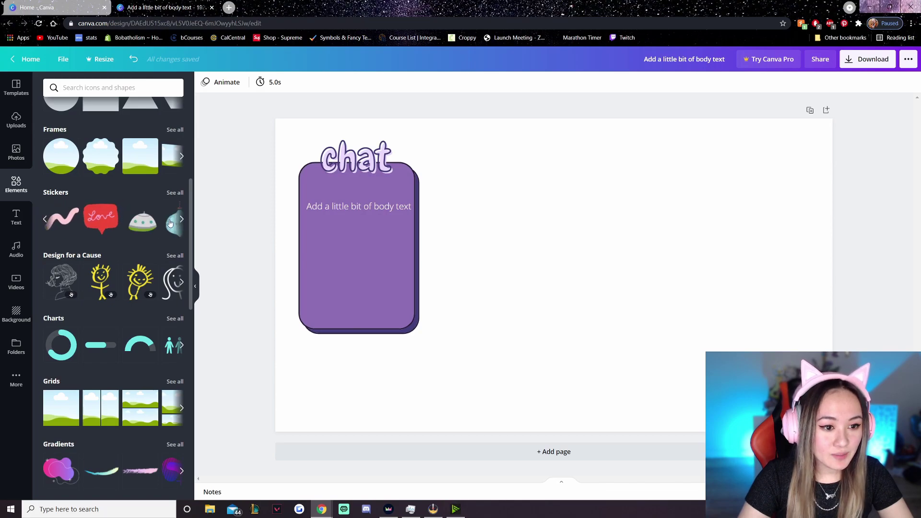
scroll(96, 290, down, 5)
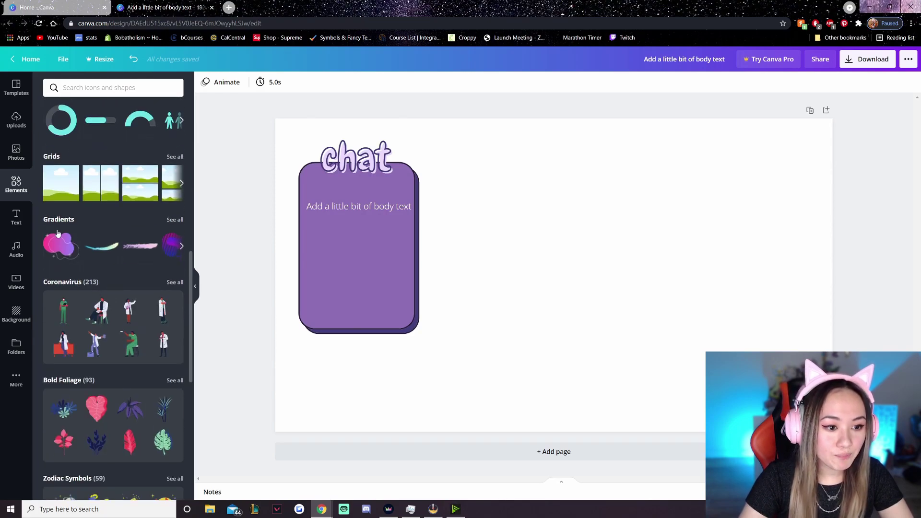
scroll(110, 283, down, 15)
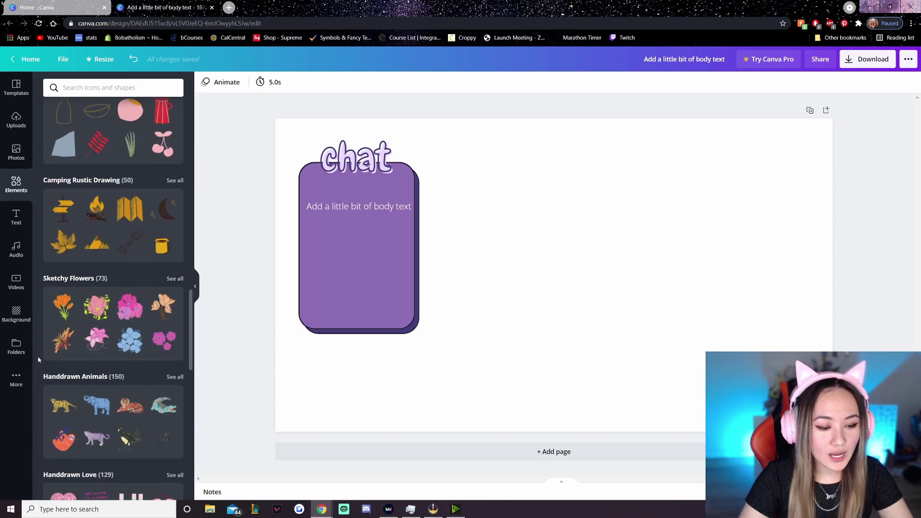
scroll(128, 313, down, 17)
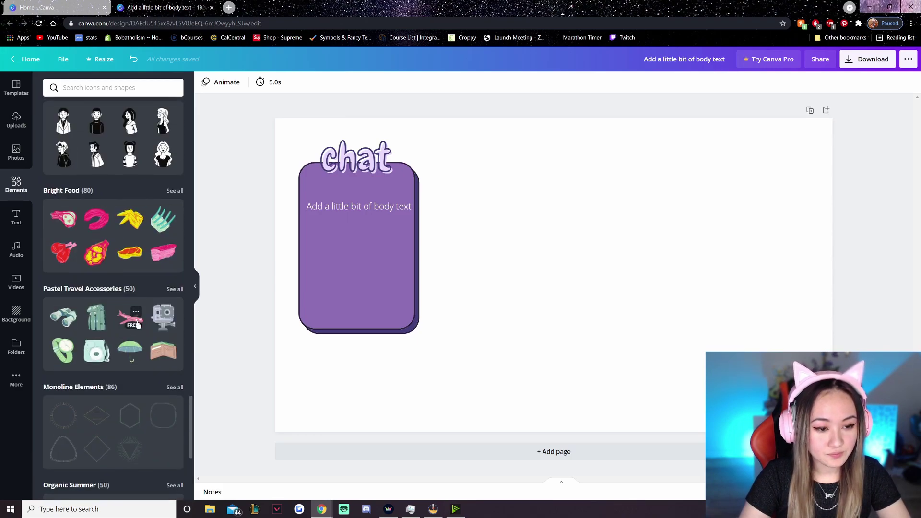
scroll(137, 324, down, 6)
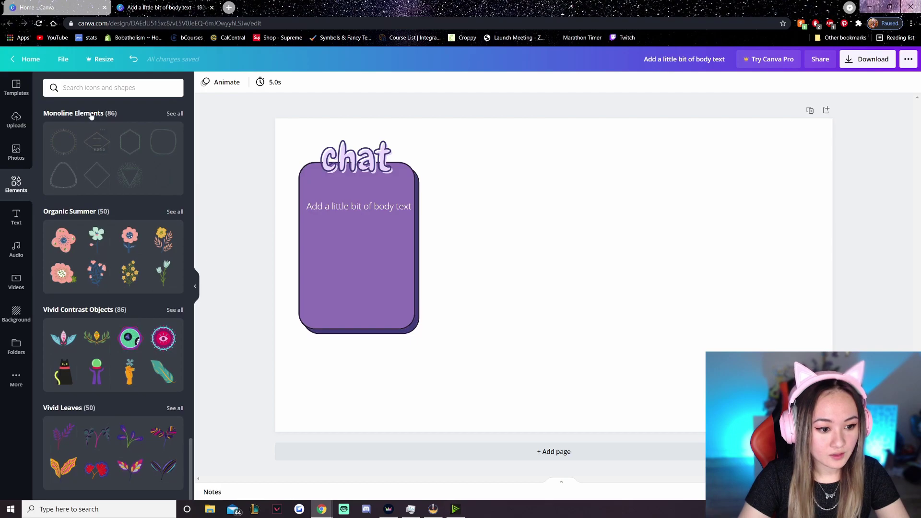
scroll(132, 249, up, 20)
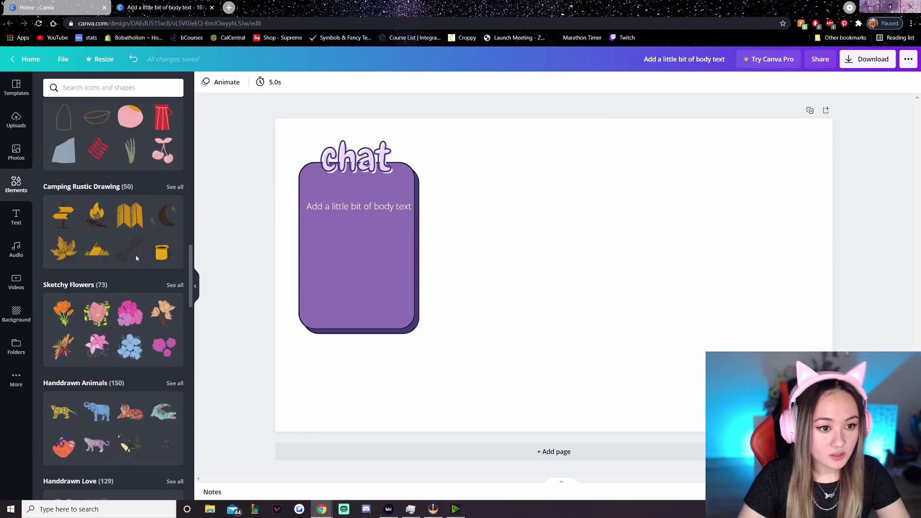
scroll(136, 258, up, 7)
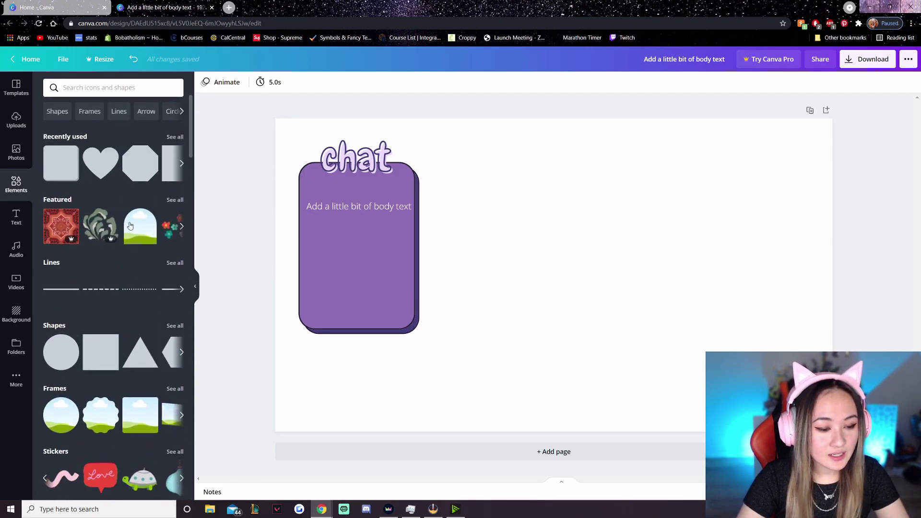
scroll(106, 245, down, 3)
Step: Search elements for 'heart' and scroll the results
click(105, 88)
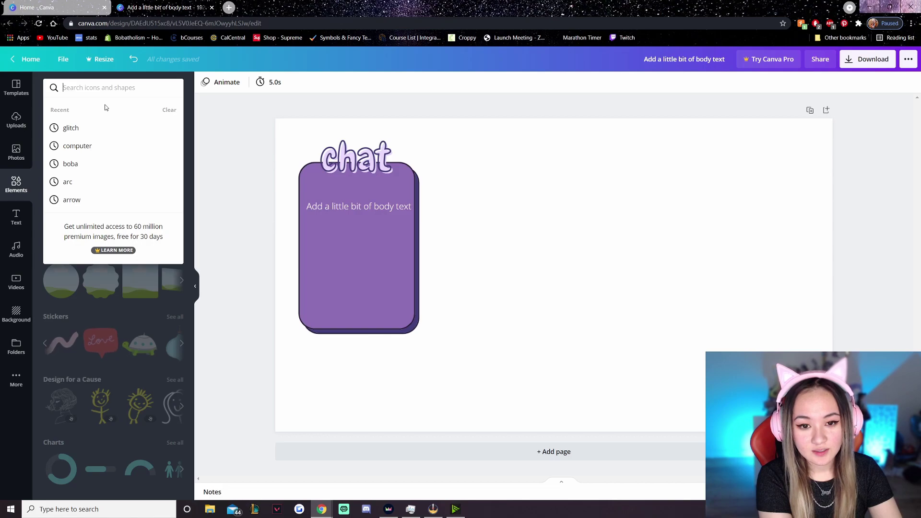
text(heart)
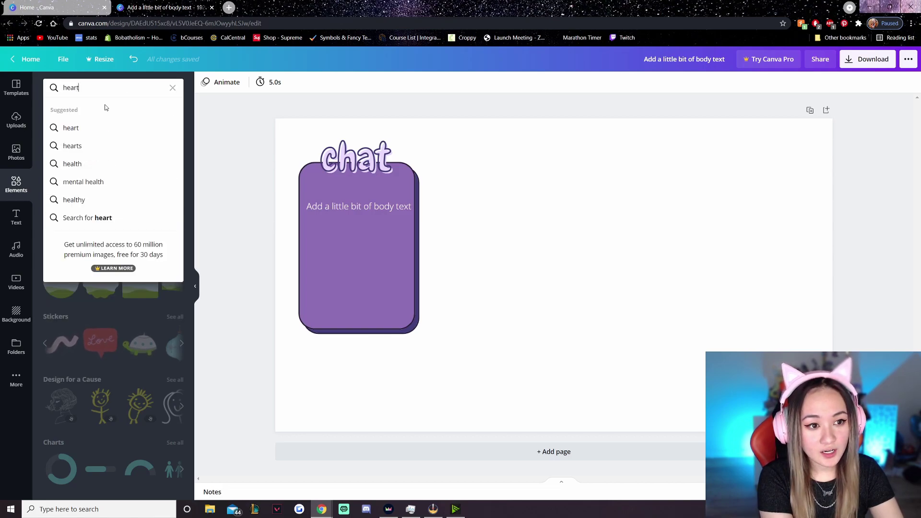
key(Return)
scroll(94, 229, down, 10)
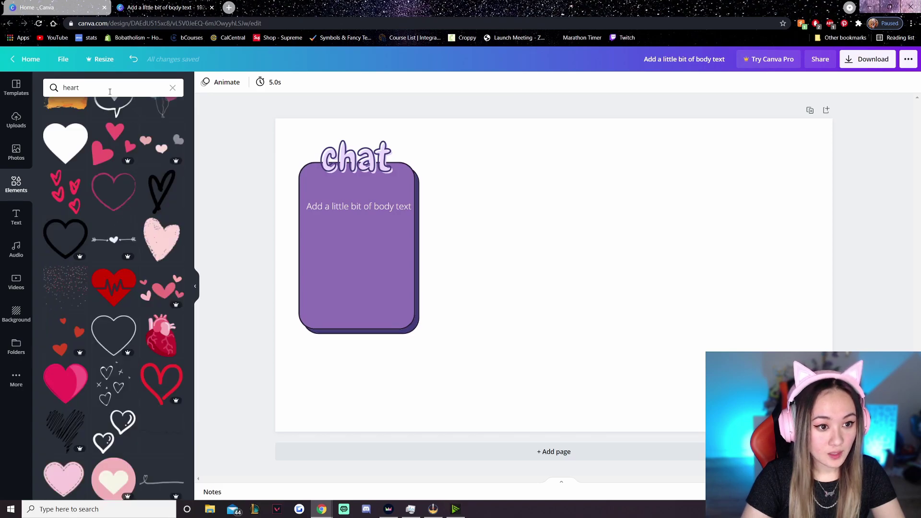
Step: Replace the search with 'chat box' and scroll the results
click(52, 88)
text(chat box)
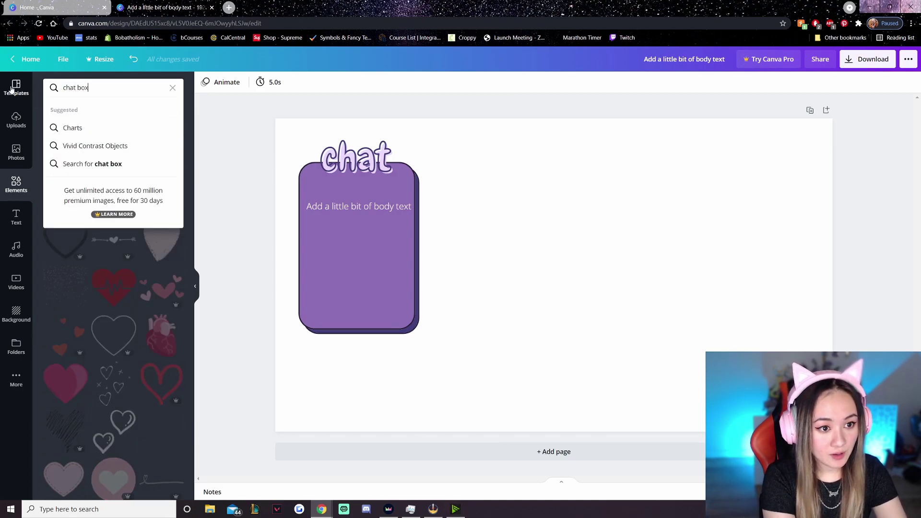
key(Return)
scroll(132, 184, down, 10)
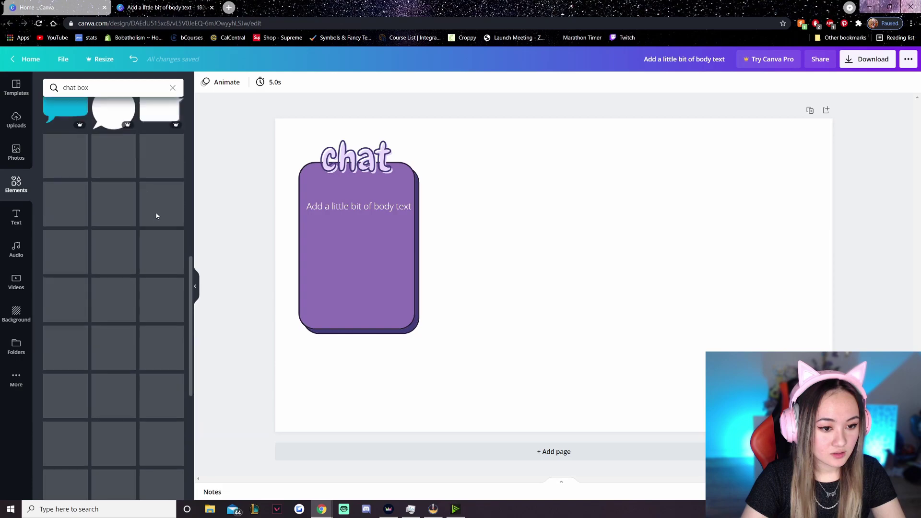
Step: Search elements for 'emote' and scroll through the emoji and face graphics
click(117, 88)
text(emote)
key(Return)
scroll(97, 248, down, 3)
scroll(98, 248, down, 6)
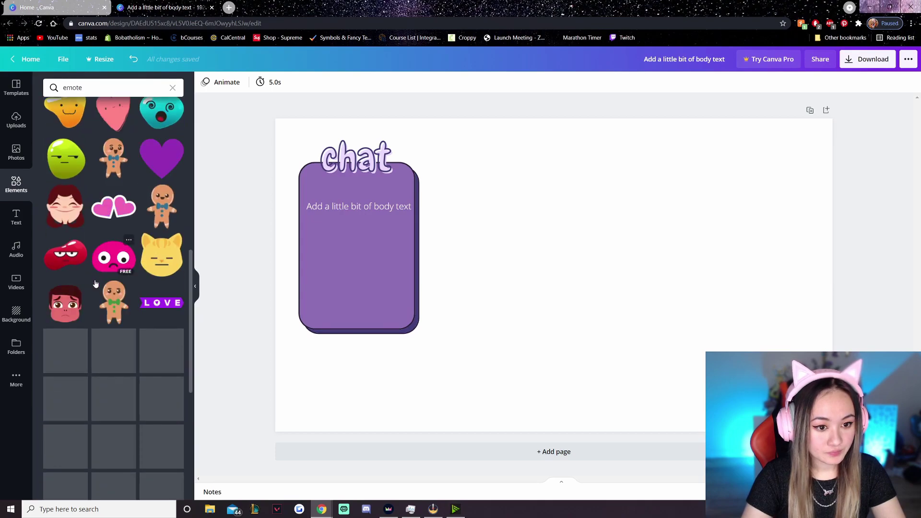
scroll(100, 328, down, 3)
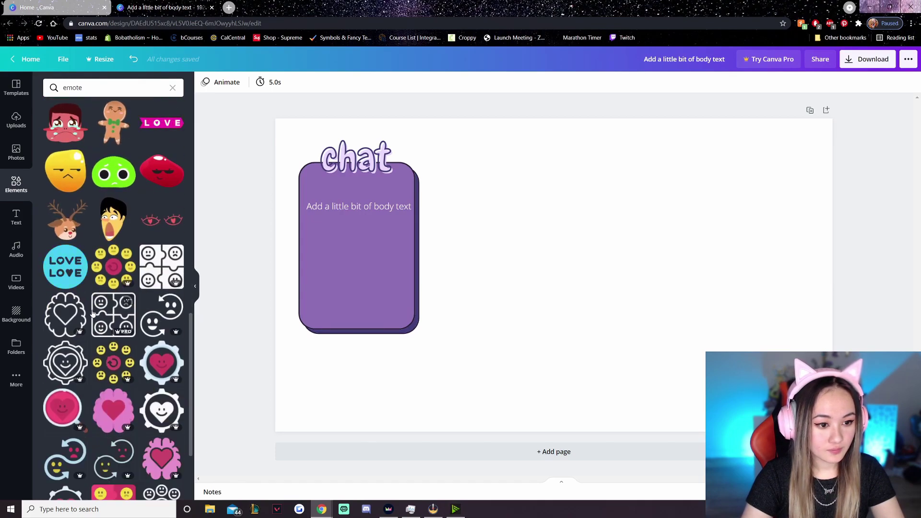
scroll(93, 316, down, 4)
scroll(92, 313, down, 4)
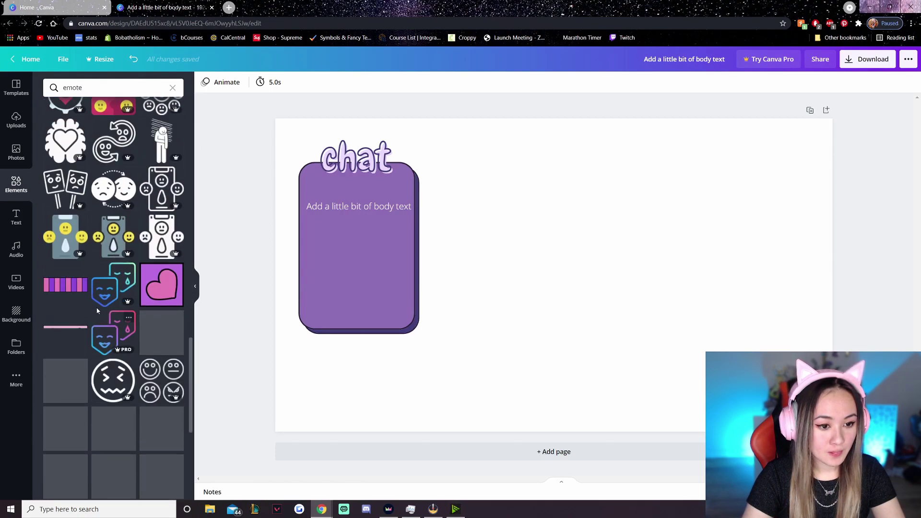
scroll(99, 291, up, 20)
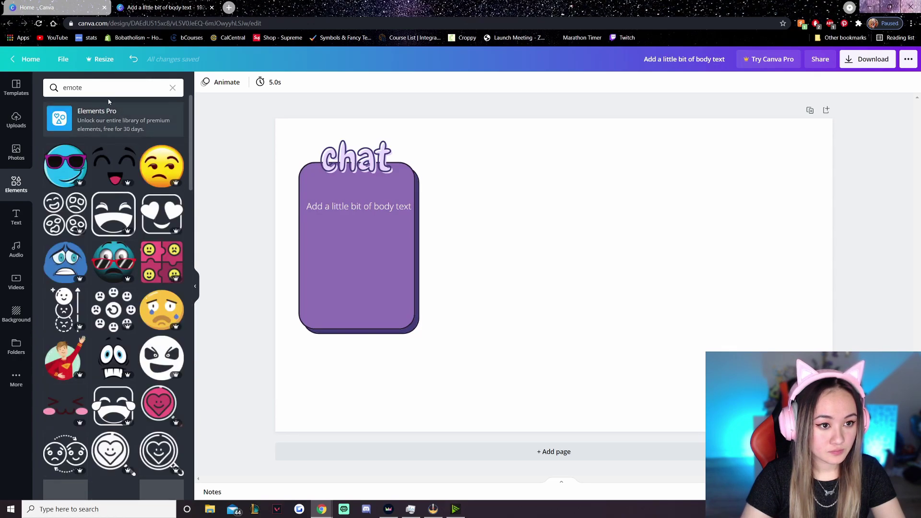
Step: Search elements for 'talking' and scroll the speech-bubble results to find the red bubble
click(172, 88)
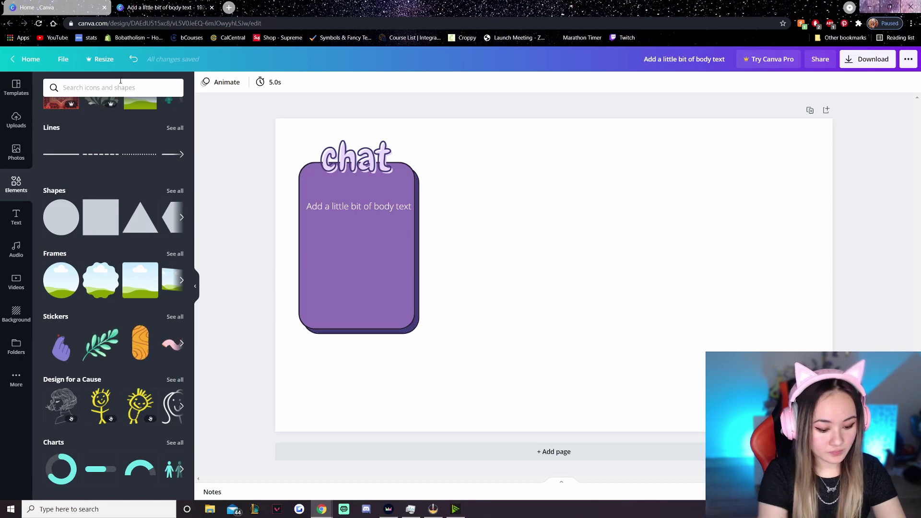
text(talking)
key(Return)
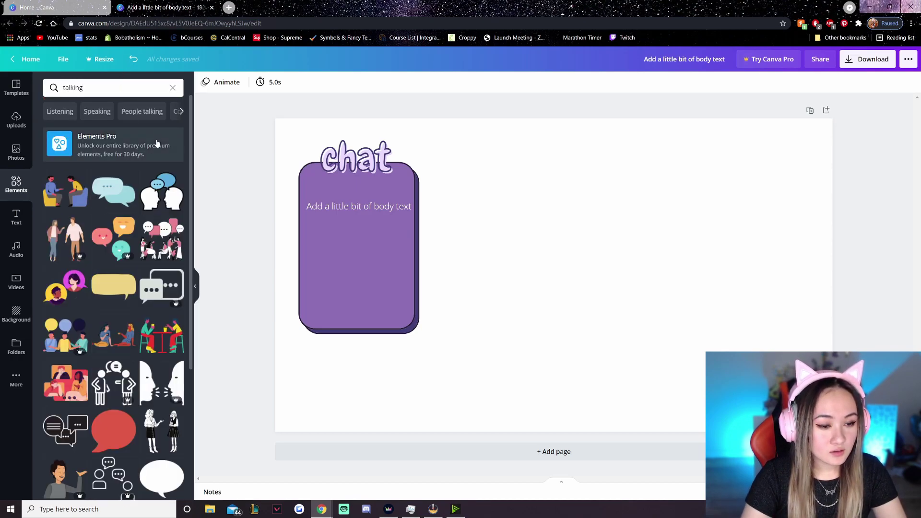
scroll(63, 386, down, 10)
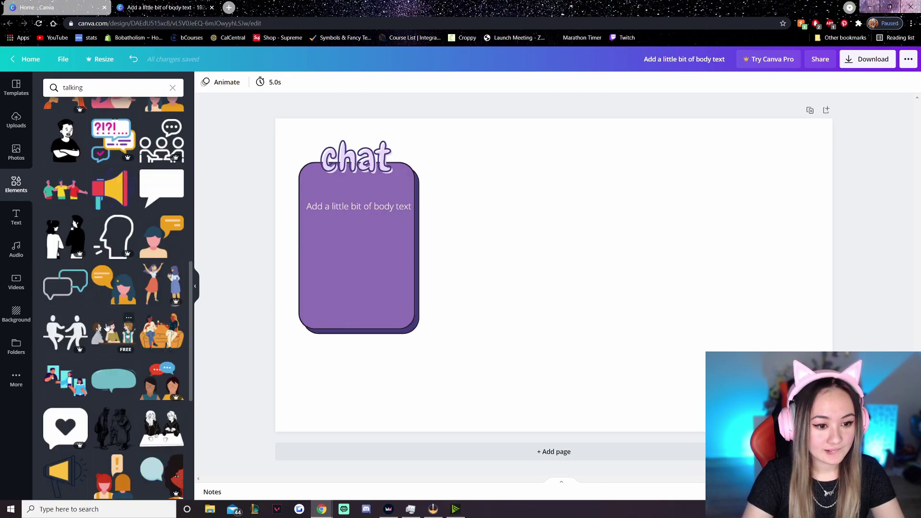
scroll(117, 329, down, 10)
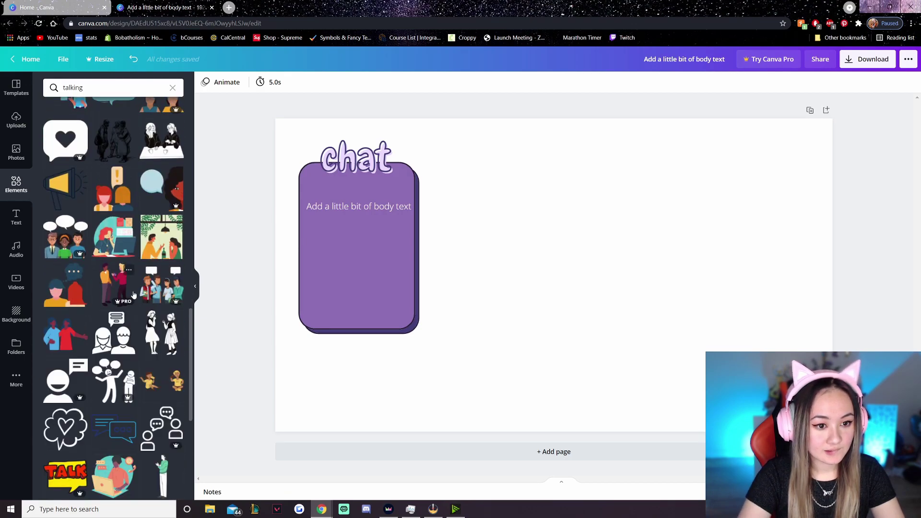
scroll(158, 259, down, 6)
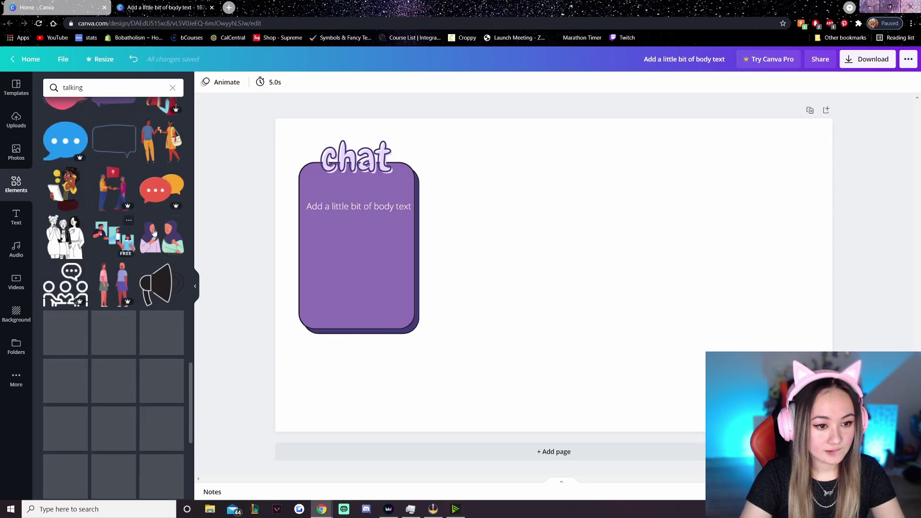
scroll(175, 238, up, 3)
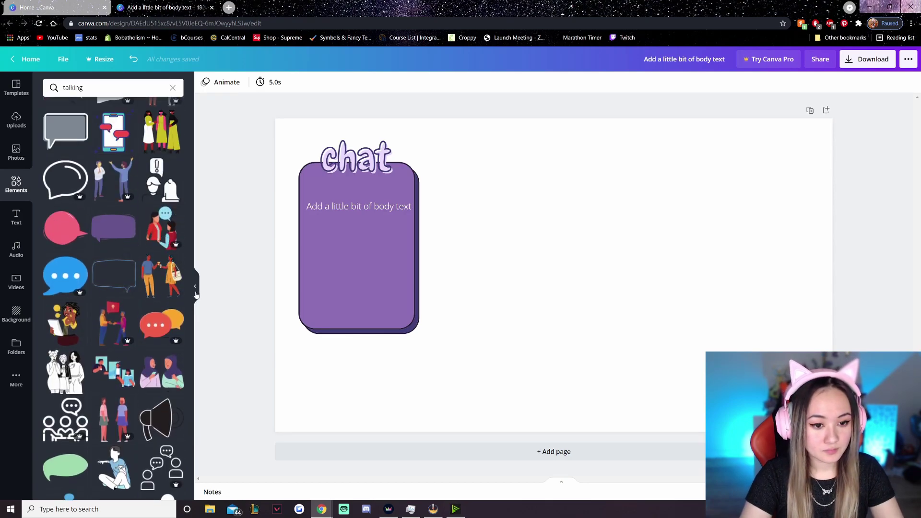
scroll(122, 291, up, 10)
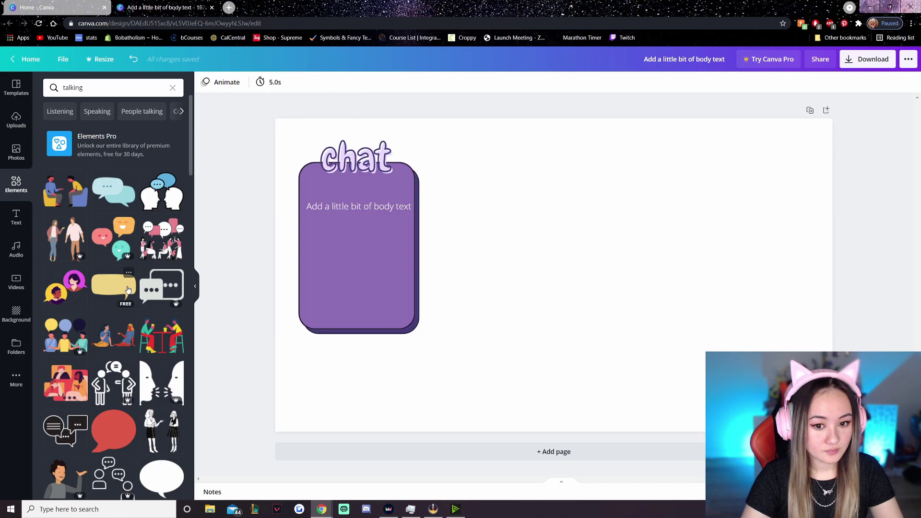
scroll(136, 323, down, 1)
scroll(144, 281, up, 1)
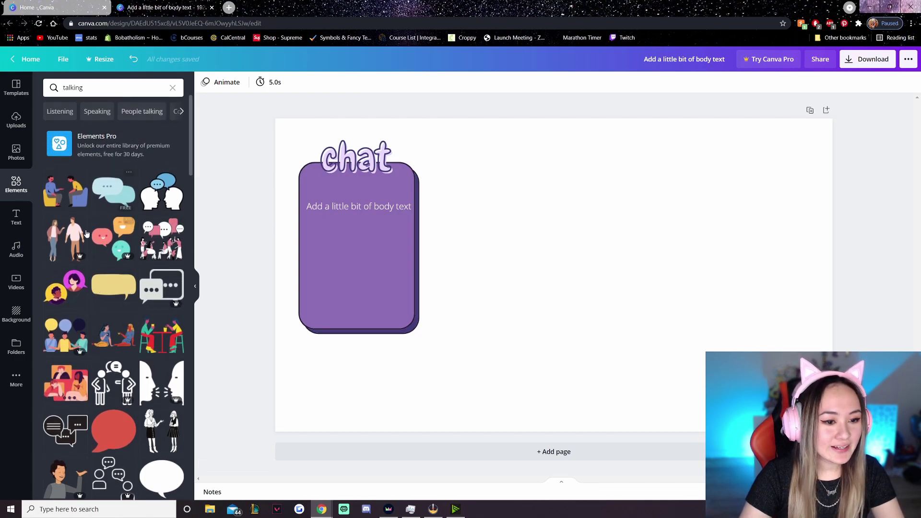
Step: Add the red speech bubble and shrink it onto the card's lower-right corner
click(114, 430)
drag(516, 273, 446, 283)
drag(417, 222, 396, 322)
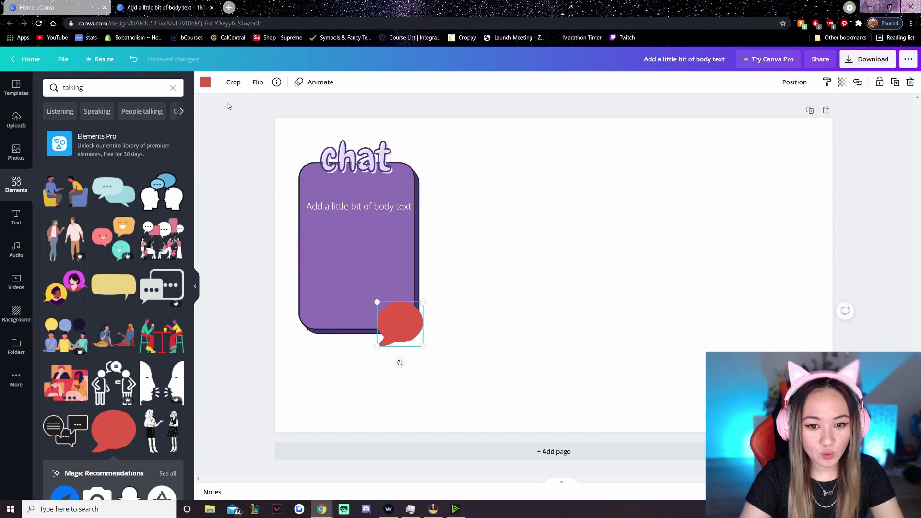
Step: Recolour the bubble light lavender with a custom colour and download the design as PNG
click(205, 82)
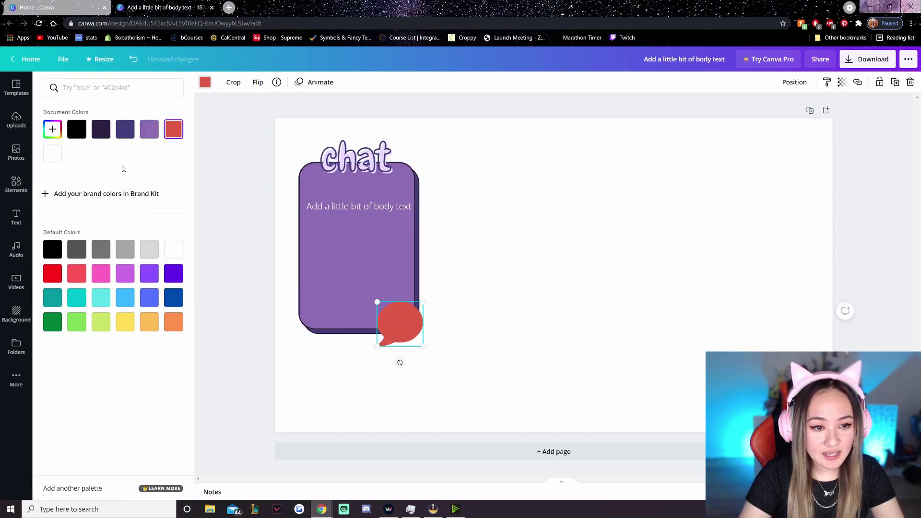
click(52, 129)
drag(93, 163, 80, 142)
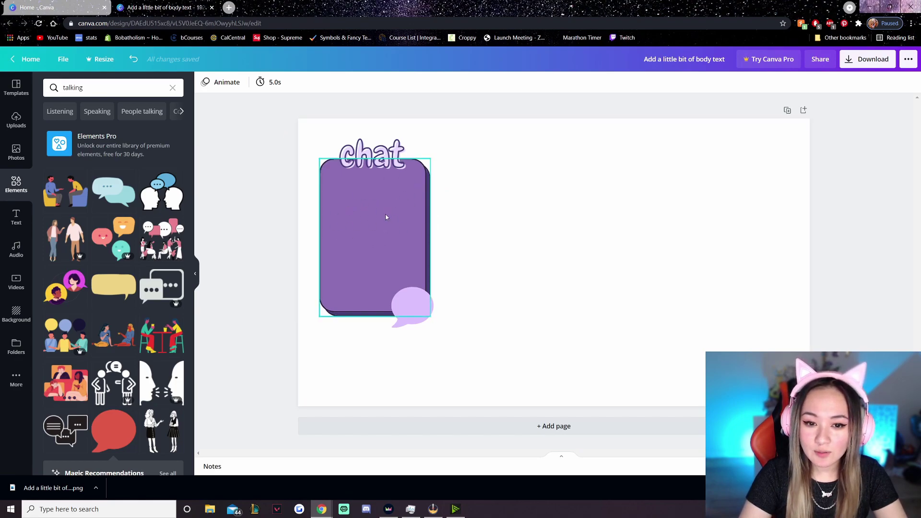
click(878, 60)
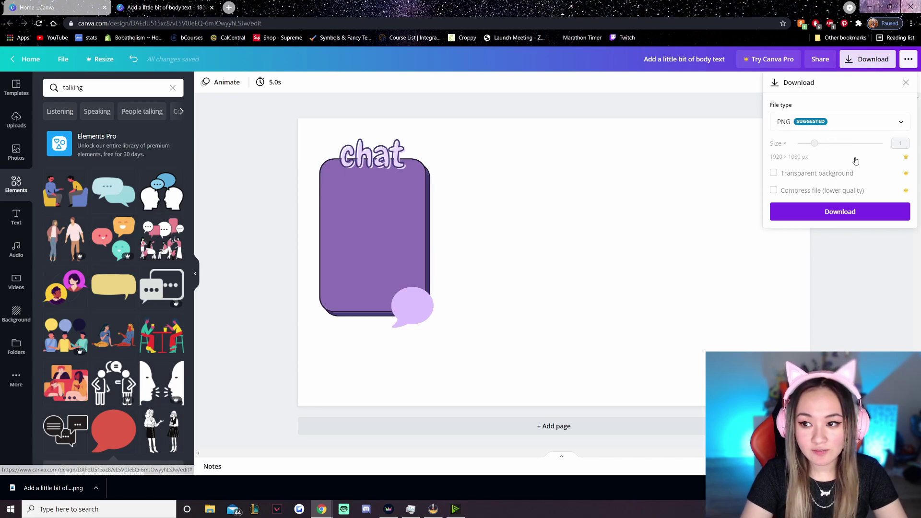
click(842, 211)
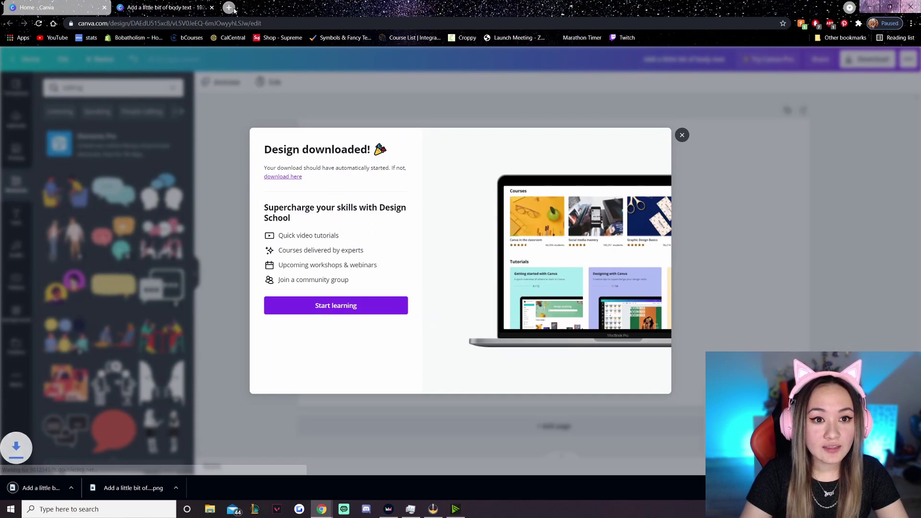
Step: Find remove.bg, upload the Canva chat box PNG, and download the transparent cut-out
click(229, 7)
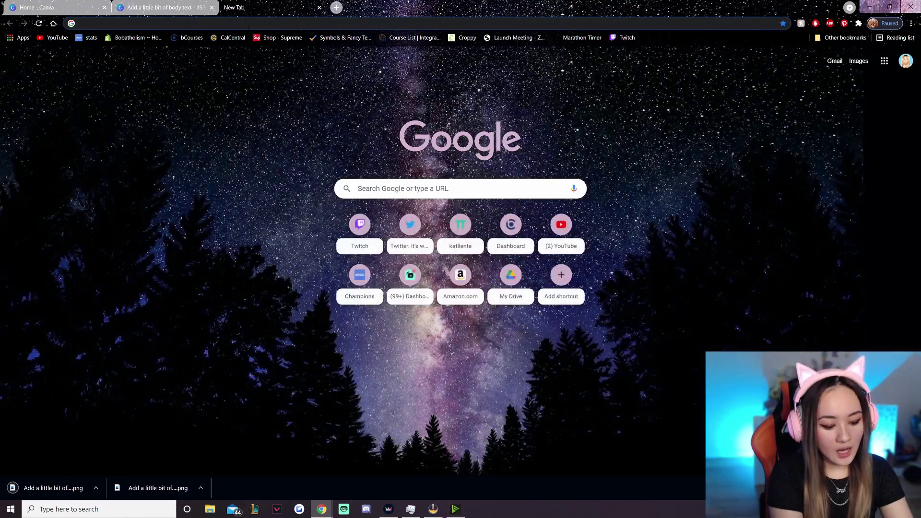
text(back)
key(Return)
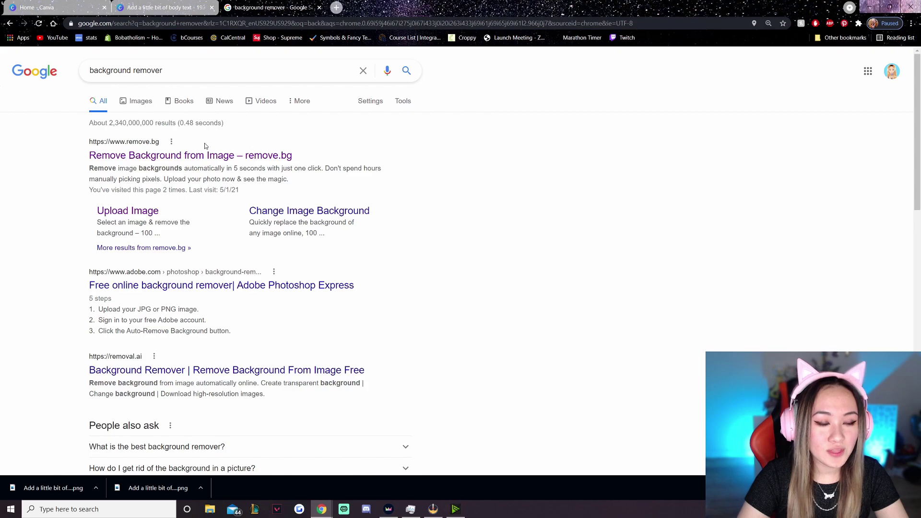
click(241, 157)
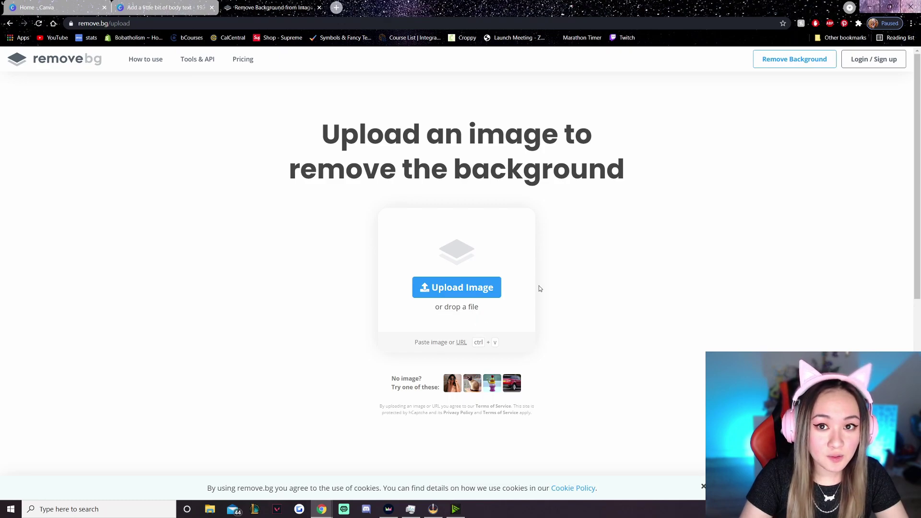
click(437, 279)
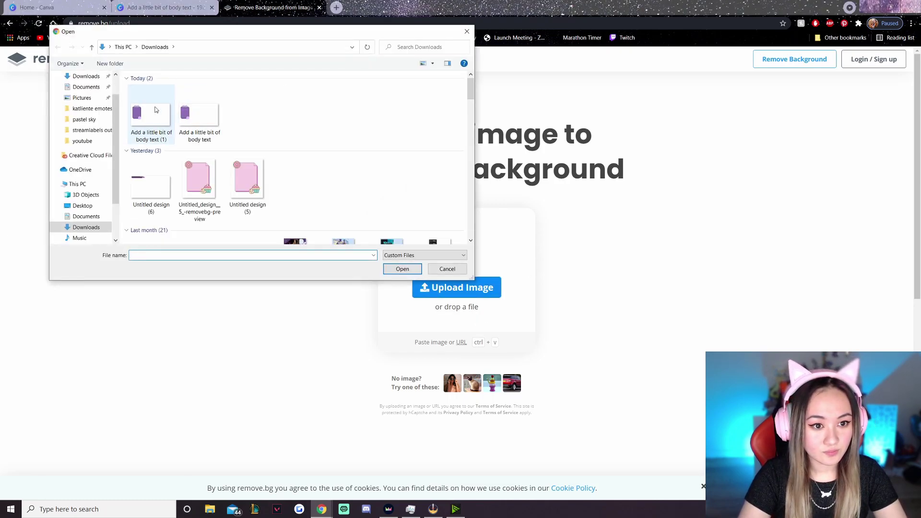
double_click(142, 111)
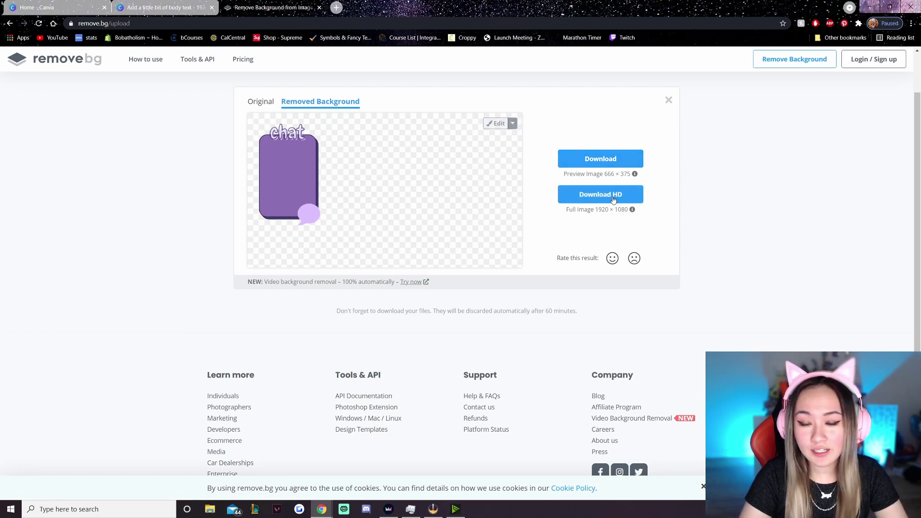
click(612, 157)
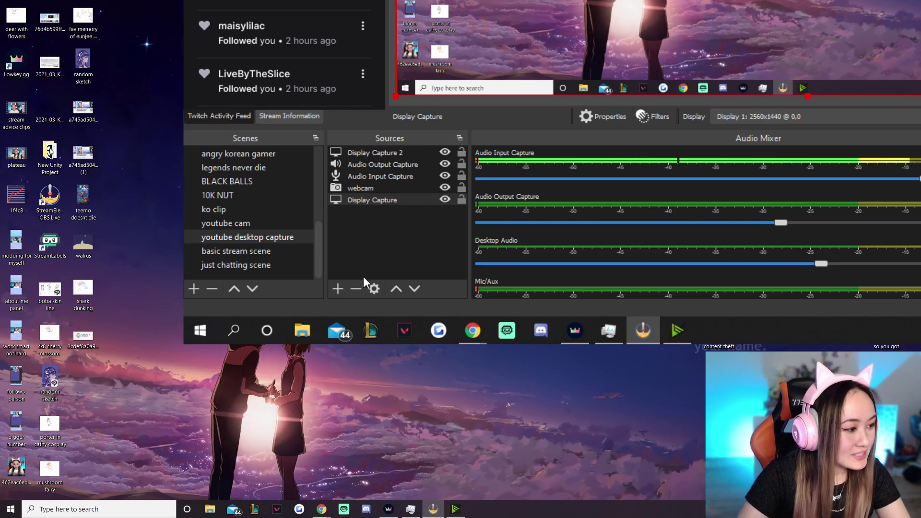
Step: Add an OBS image source named 'chat box lolzzz' using the background-removed PNG
click(334, 289)
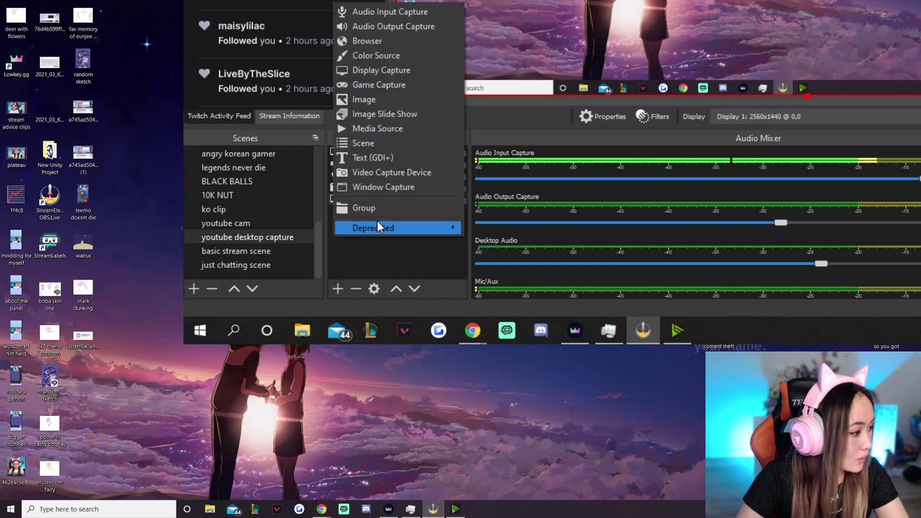
click(424, 97)
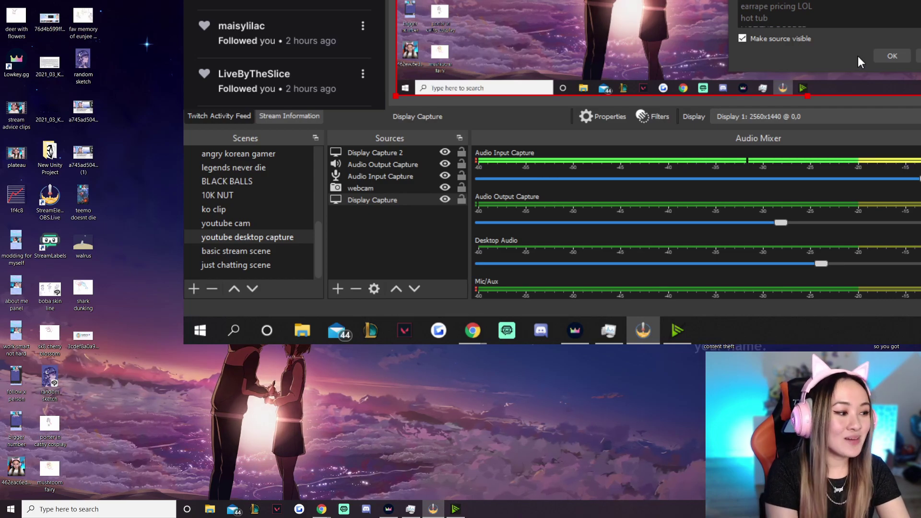
click(904, 56)
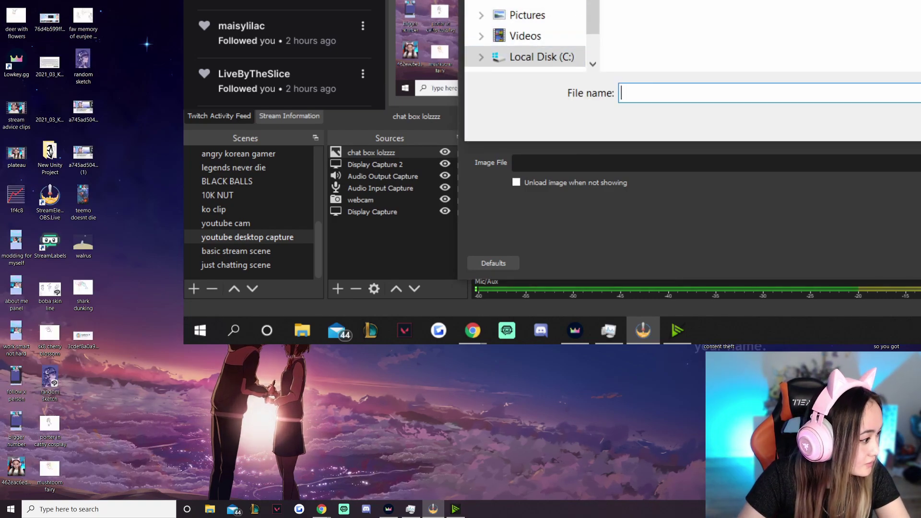
key(Return)
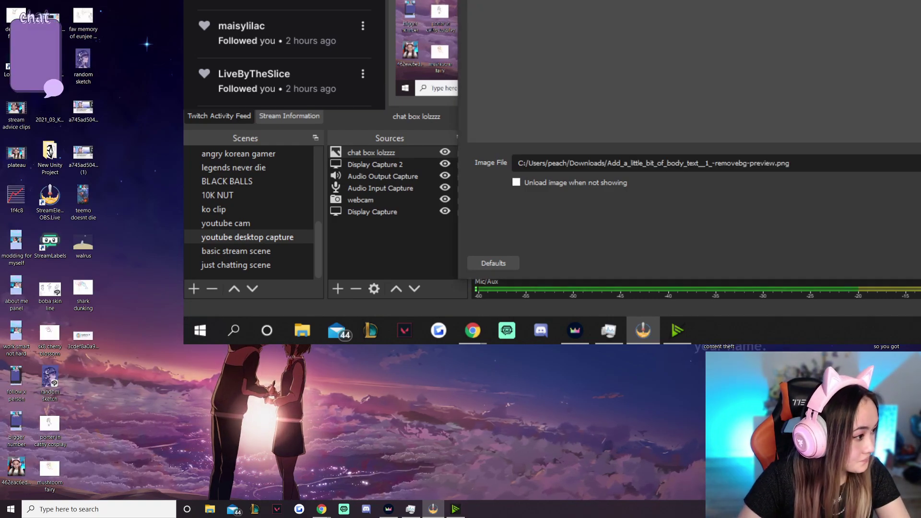
key(Return)
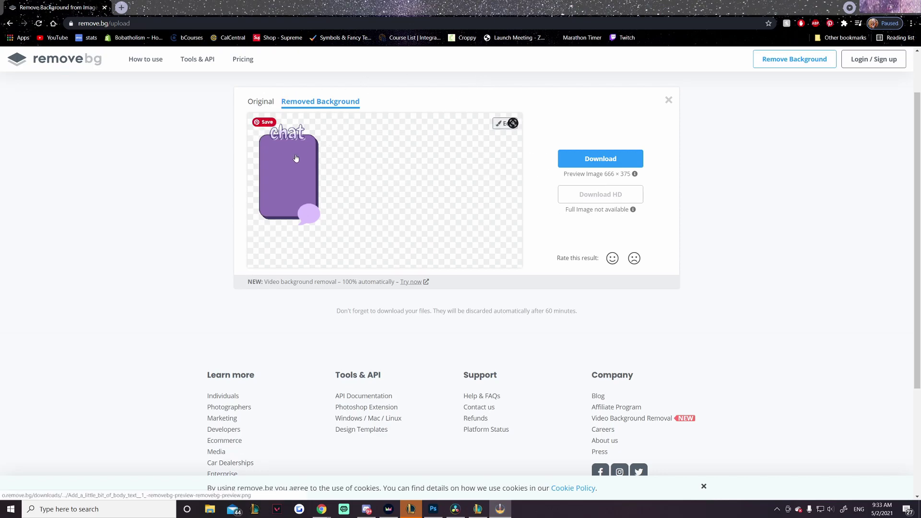
Step: Open the cut-out in the Erase/Restore editor and zoom in to 240% on the chat title
click(502, 124)
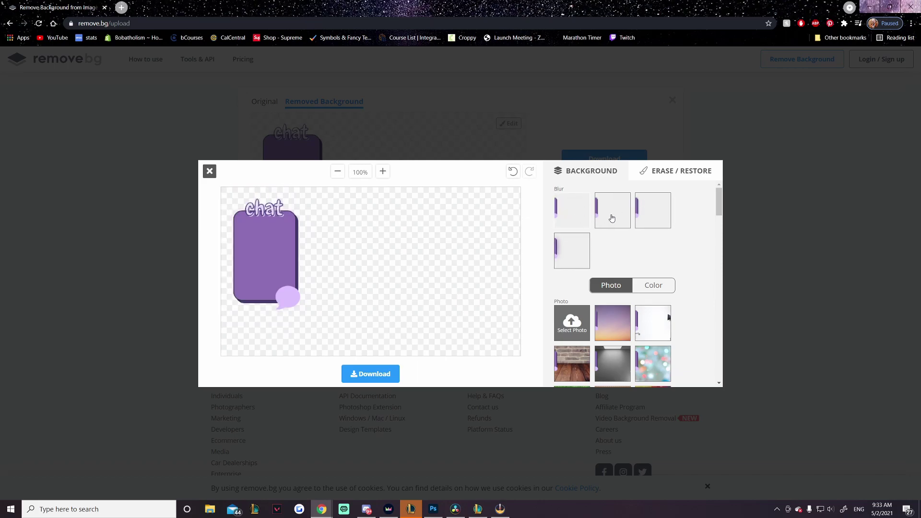
click(676, 172)
click(382, 171)
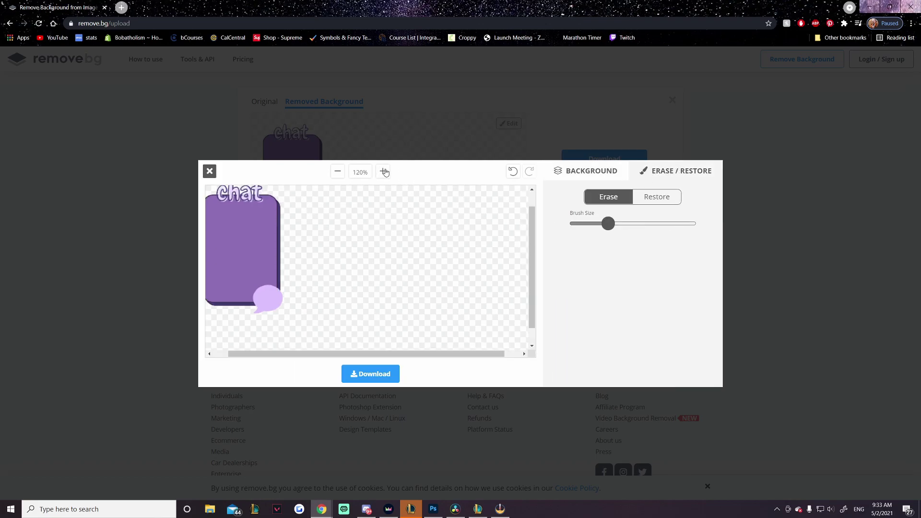
click(382, 172)
drag(391, 354, 318, 354)
scroll(355, 283, up, 3)
click(382, 171)
click(382, 171)
drag(364, 355, 342, 354)
scroll(335, 262, up, 1)
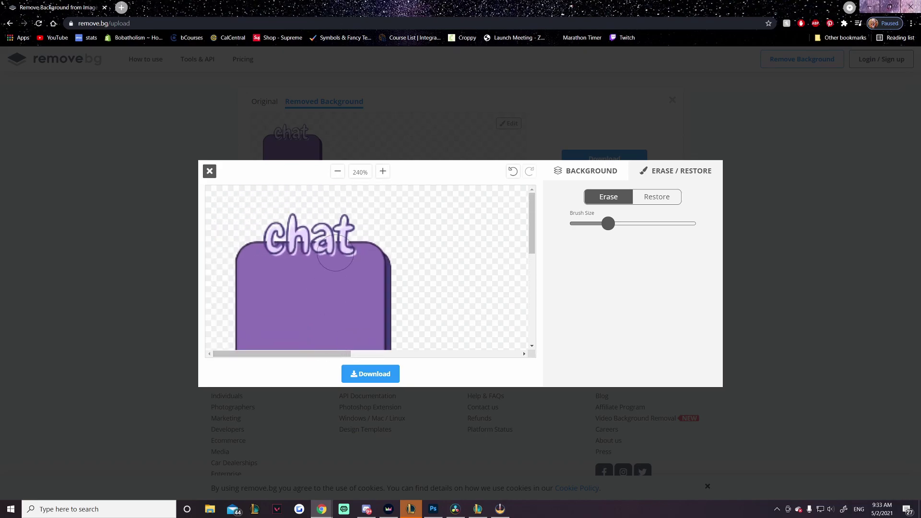
Step: Select Restore and set a small brush size
click(643, 200)
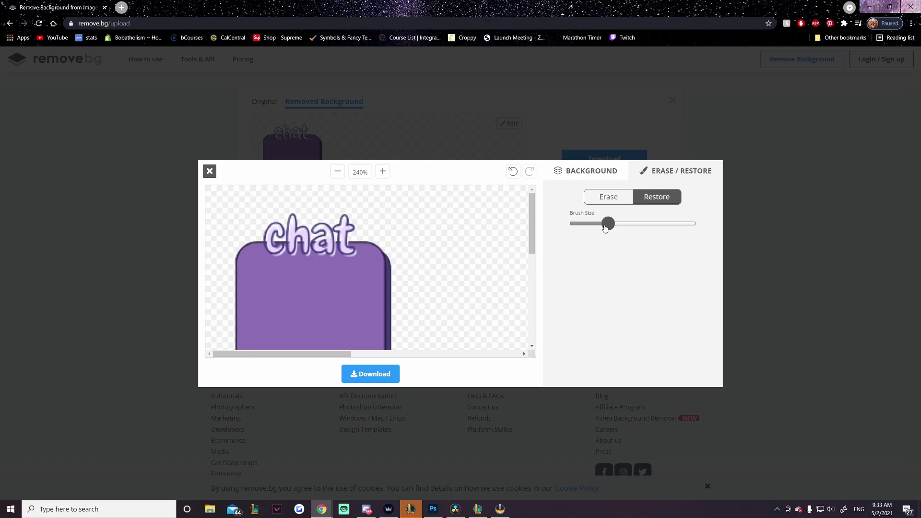
drag(605, 227, 578, 224)
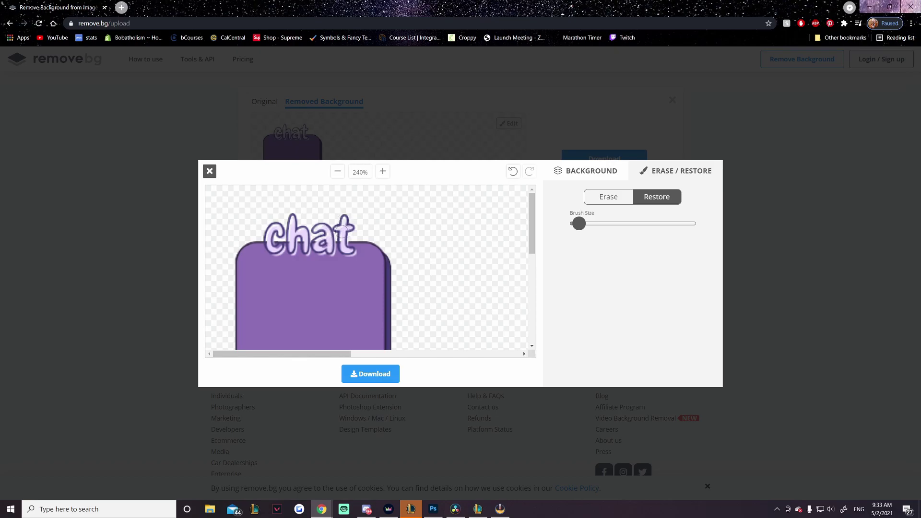
drag(579, 223, 582, 223)
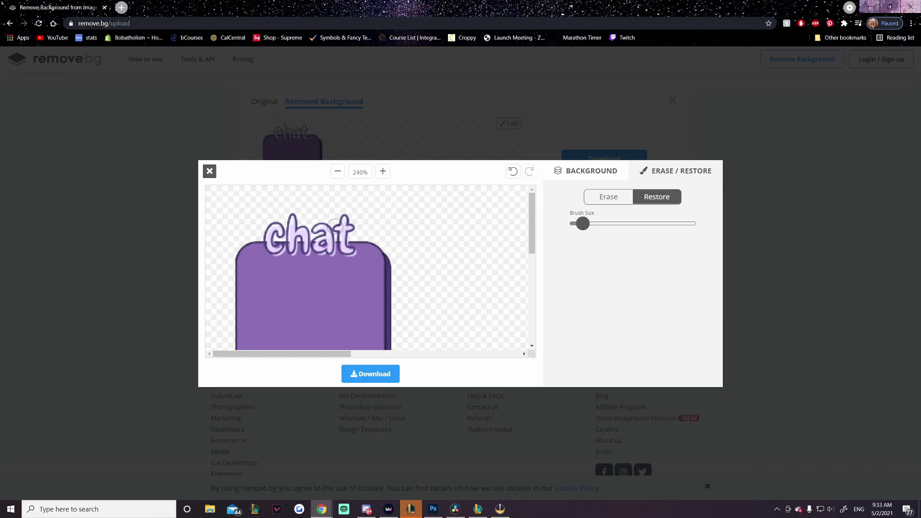